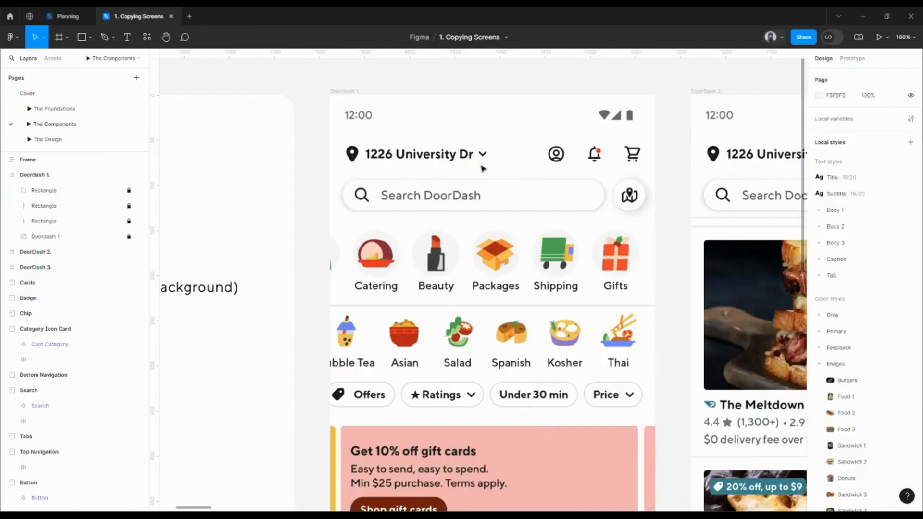
# - Find the Button component in the assets and place an instance at the top of the Doordash 1 frame
pyautogui.click(52, 59)
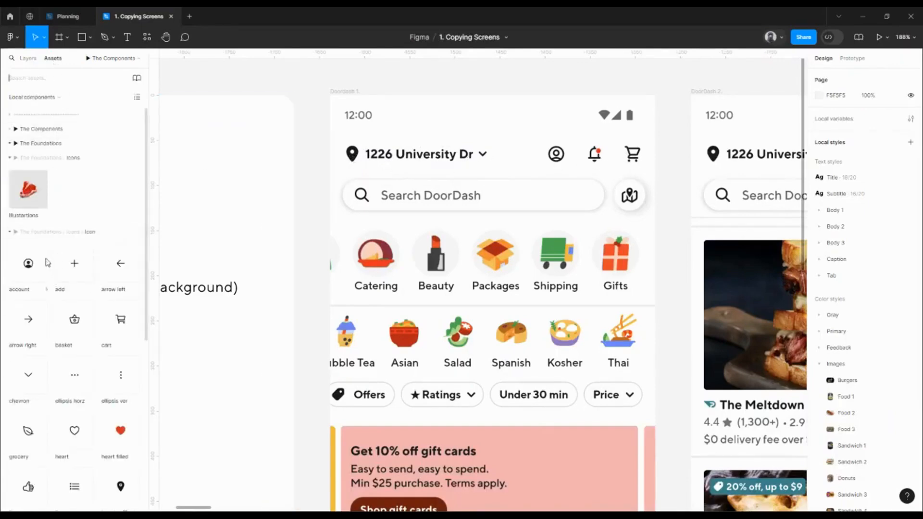
pyautogui.write('s')
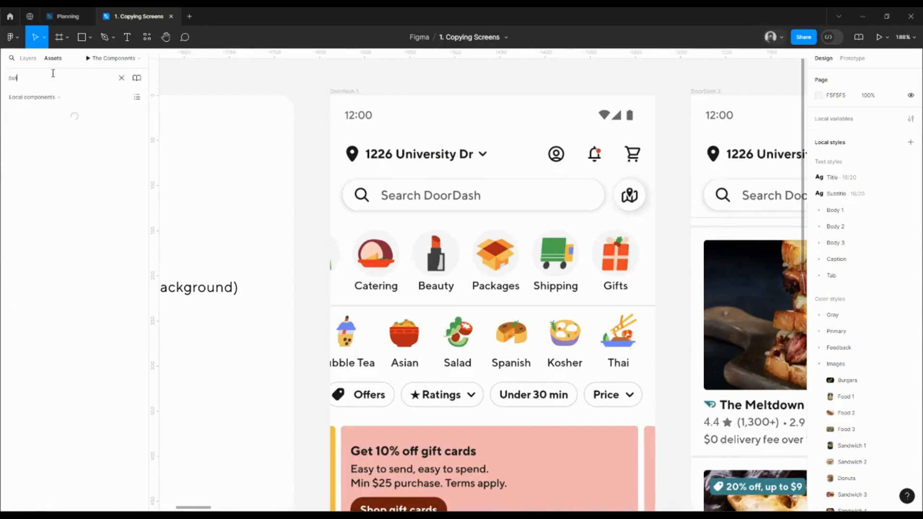
pyautogui.moveTo(40, 119); pyautogui.dragTo(412, 124)
pyautogui.click(121, 78)
pyautogui.click(28, 58)
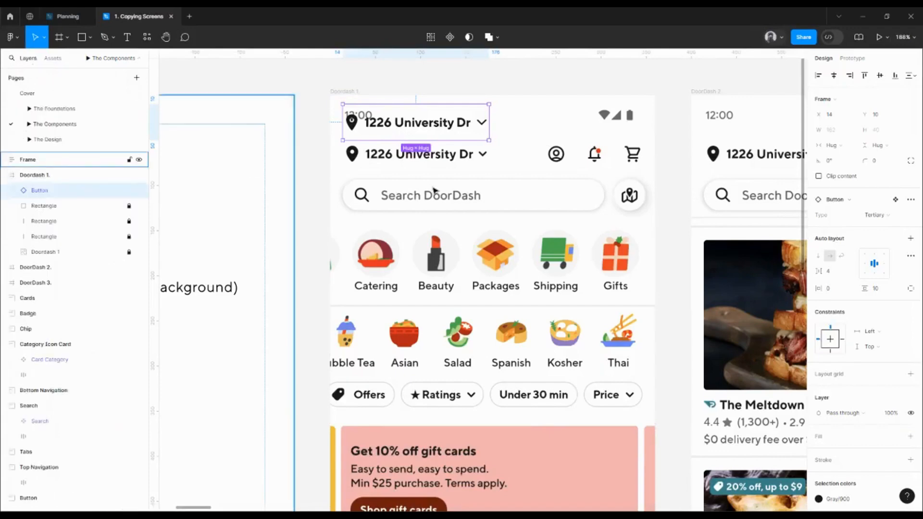
# - Duplicate the address button, change the copy's type to Icon No BG, and place it over the account icon
pyautogui.moveTo(426, 130); pyautogui.dragTo(548, 126)
pyautogui.click(879, 215)
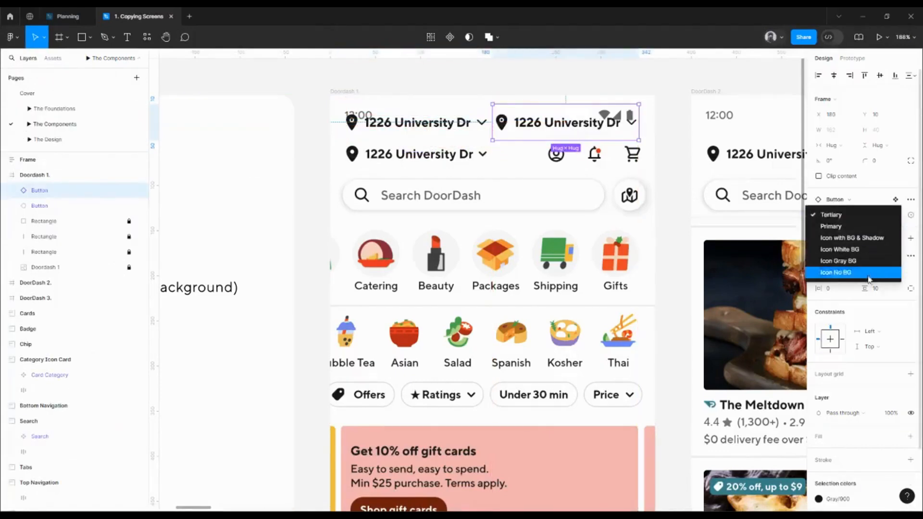
pyautogui.click(836, 272)
pyautogui.moveTo(513, 125); pyautogui.dragTo(559, 159)
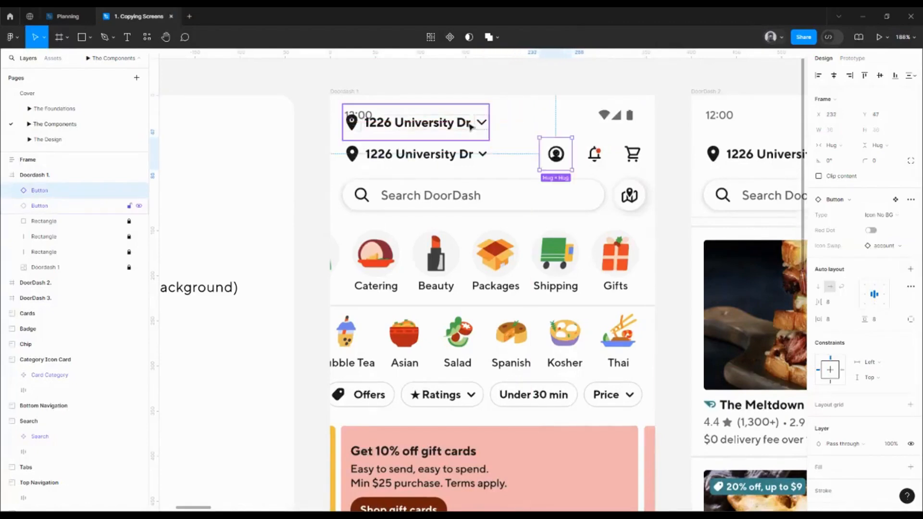
# - Position the address button exactly over the address in the reference screenshot, at X 16, Y 45
pyautogui.moveTo(468, 124); pyautogui.dragTo(434, 159)
pyautogui.scroll(5, 430, 158)
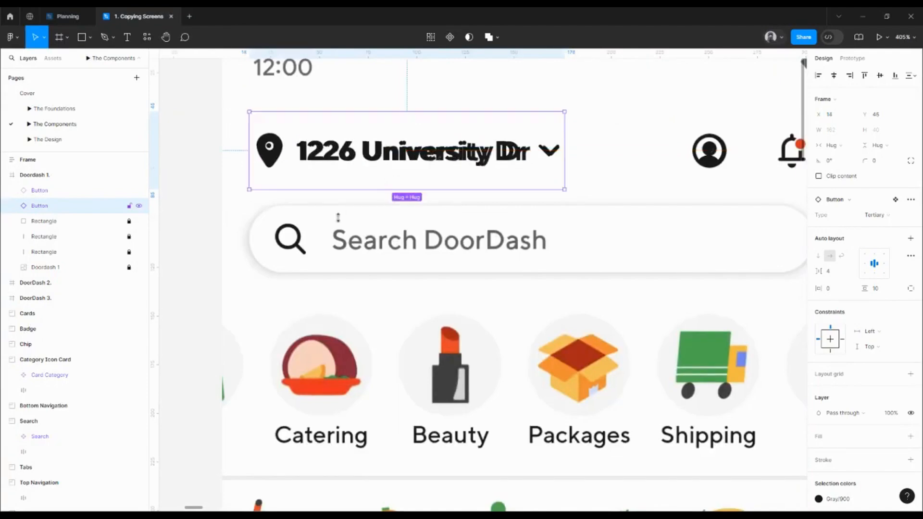
pyautogui.press('alt')
pyautogui.press('Right')
pyautogui.press('Right')
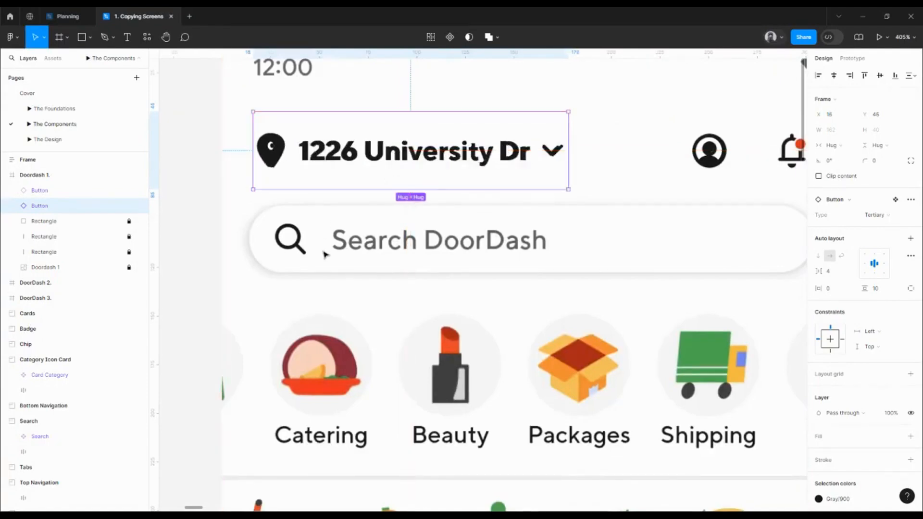
# - Duplicate the account icon button over the bell, swap its icon to notifications, and enable the red dot
pyautogui.moveTo(572, 223); pyautogui.dragTo(463, 221)
pyautogui.click(590, 163)
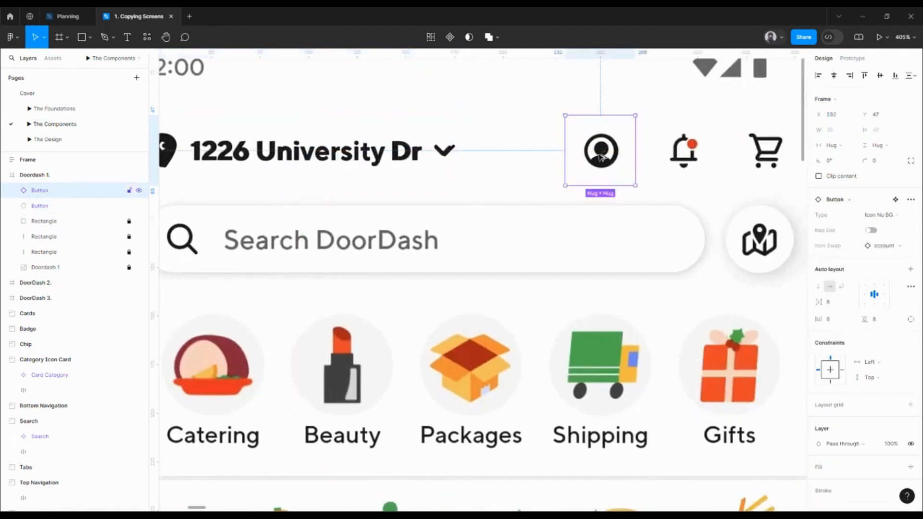
pyautogui.press('alt')
pyautogui.moveTo(655, 158); pyautogui.dragTo(736, 159)
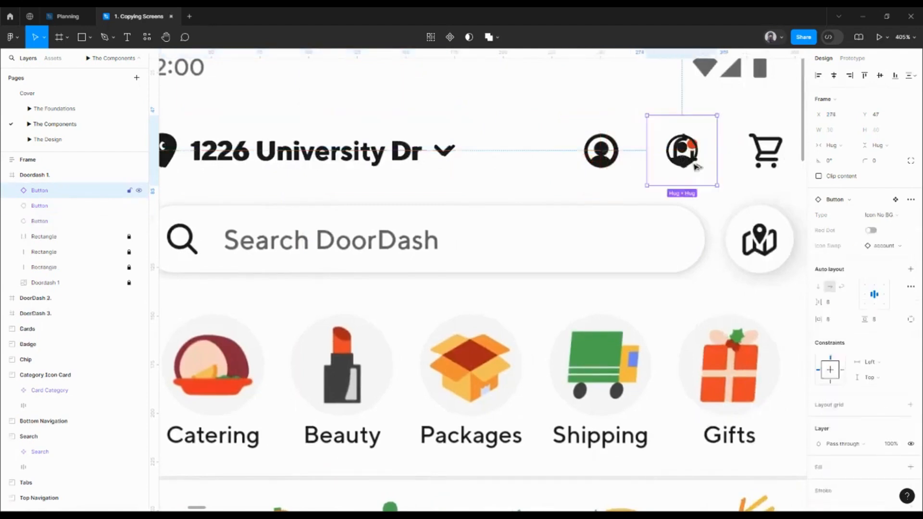
pyautogui.click(897, 246)
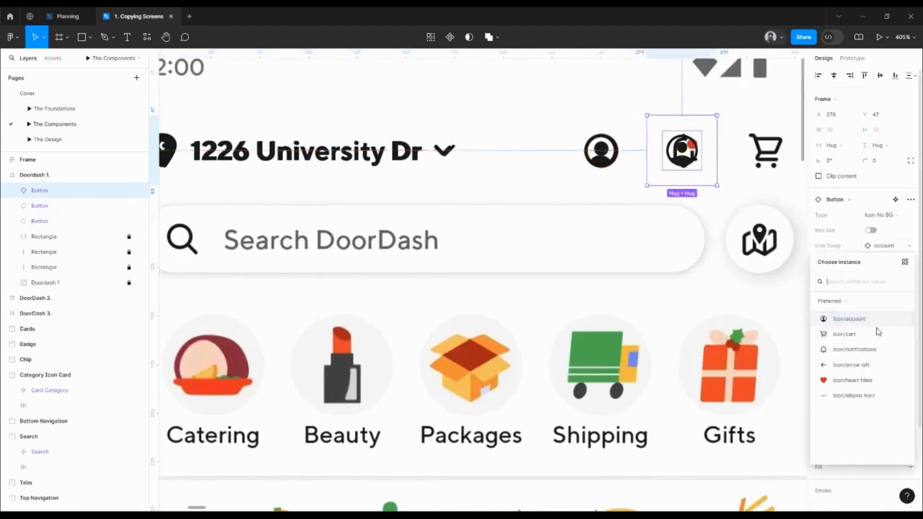
pyautogui.click(863, 350)
pyautogui.click(871, 230)
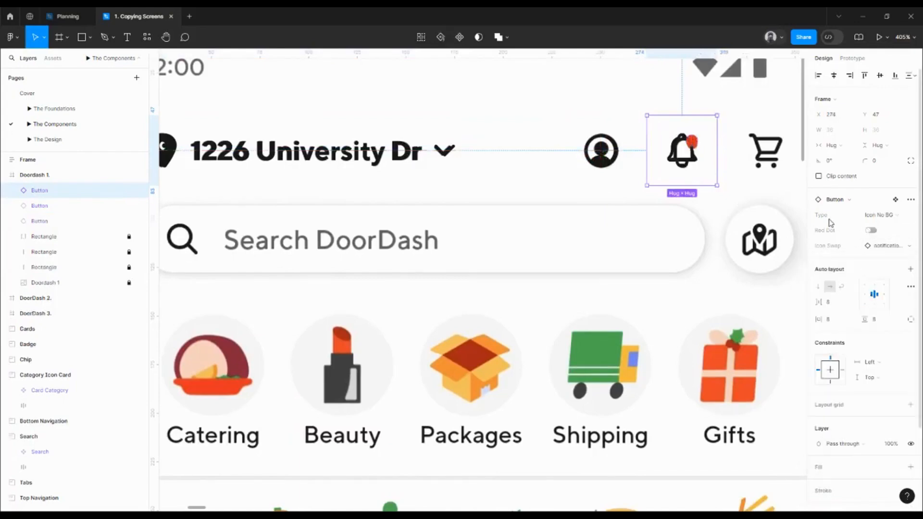
pyautogui.moveTo(722, 189); pyautogui.dragTo(608, 196)
pyautogui.hotkey('ctrl', 'z')
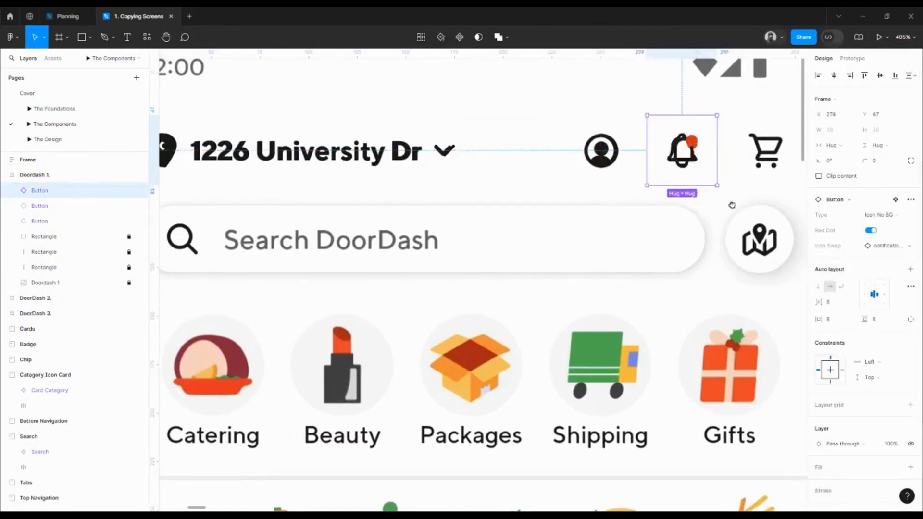
# - Duplicate the notification button over the cart, swap its icon to cart, and disable the red dot
pyautogui.hscroll(4, 513, 154)
pyautogui.moveTo(514, 154); pyautogui.dragTo(597, 159)
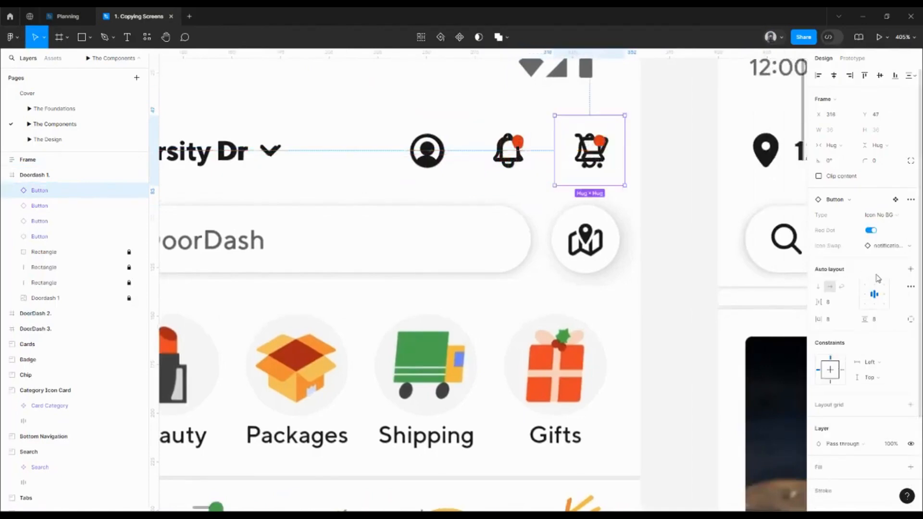
pyautogui.click(889, 245)
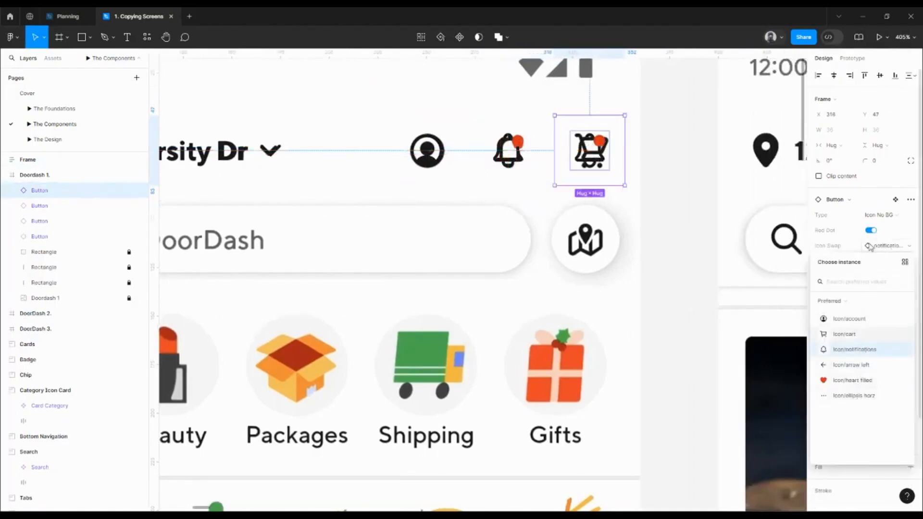
pyautogui.click(859, 334)
pyautogui.scroll(-5, 676, 215)
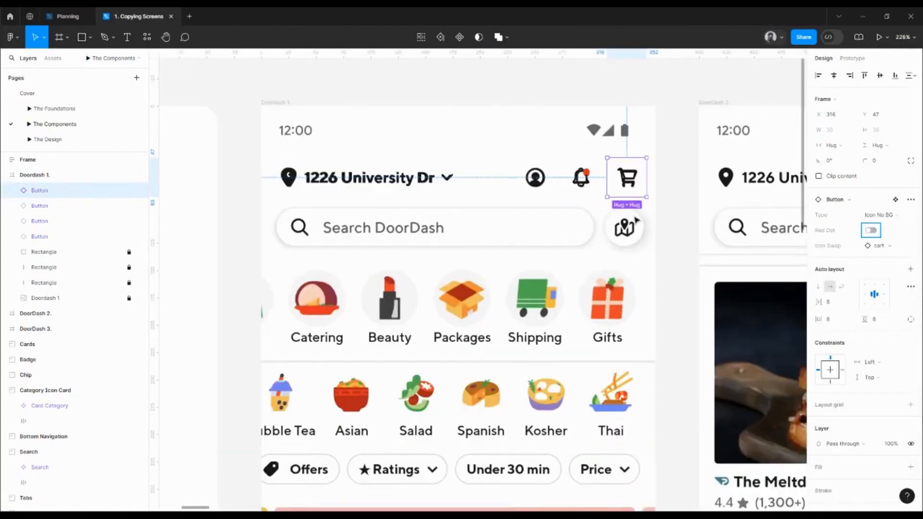
# - Align the vertical centres of the address, account, notification and cart buttons in the header
pyautogui.click(601, 220)
pyautogui.hscroll(-3, 581, 183)
pyautogui.click(646, 182)
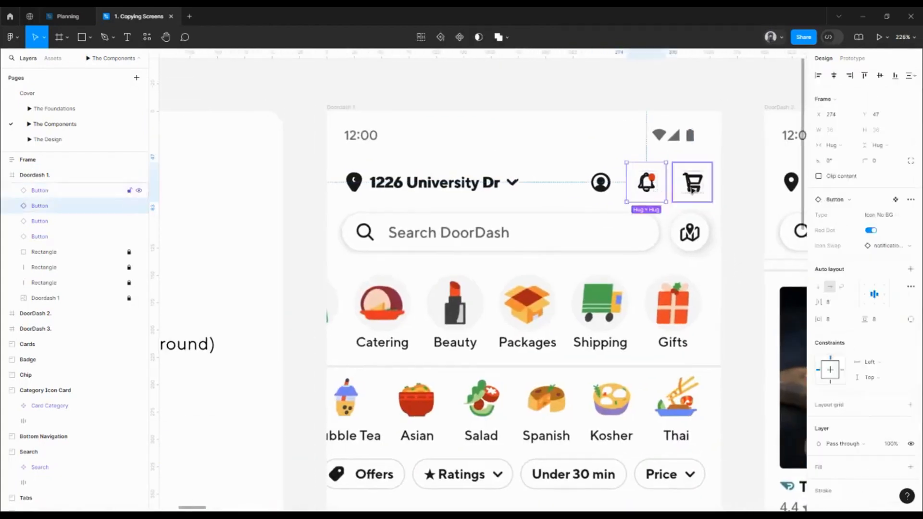
pyautogui.keyDown('shift'); pyautogui.click(692, 182); pyautogui.keyUp('shift')
pyautogui.keyDown('shift'); pyautogui.click(601, 182); pyautogui.keyUp('shift')
pyautogui.keyDown('shift'); pyautogui.click(465, 184); pyautogui.keyUp('shift')
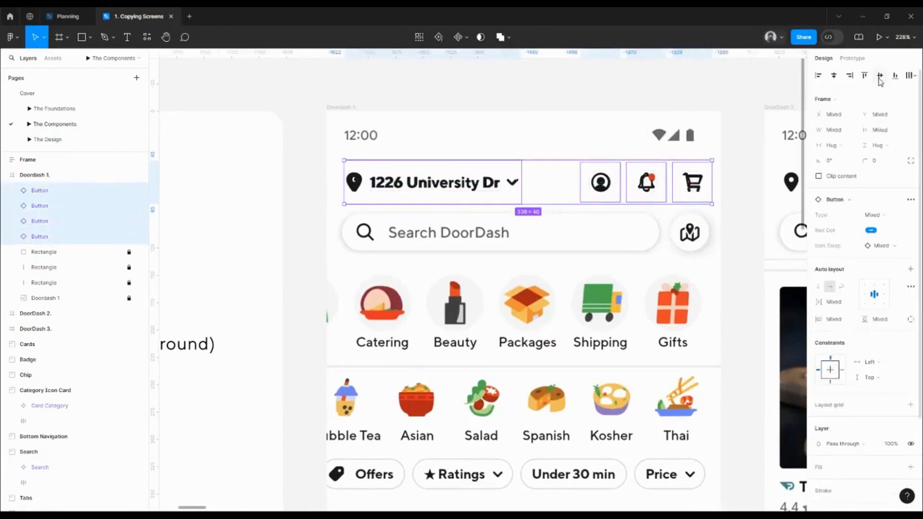
pyautogui.click(331, 191)
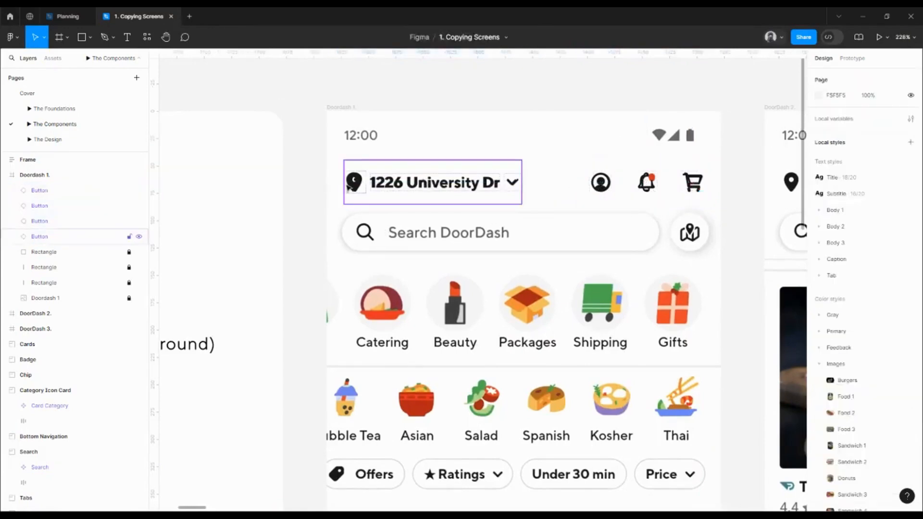
# - Draw a 16 × 16 square at the left edge of the Doordash 1 frame and align a duplicate to the right edge
pyautogui.hscroll(2, 303, 152)
pyautogui.press('r')
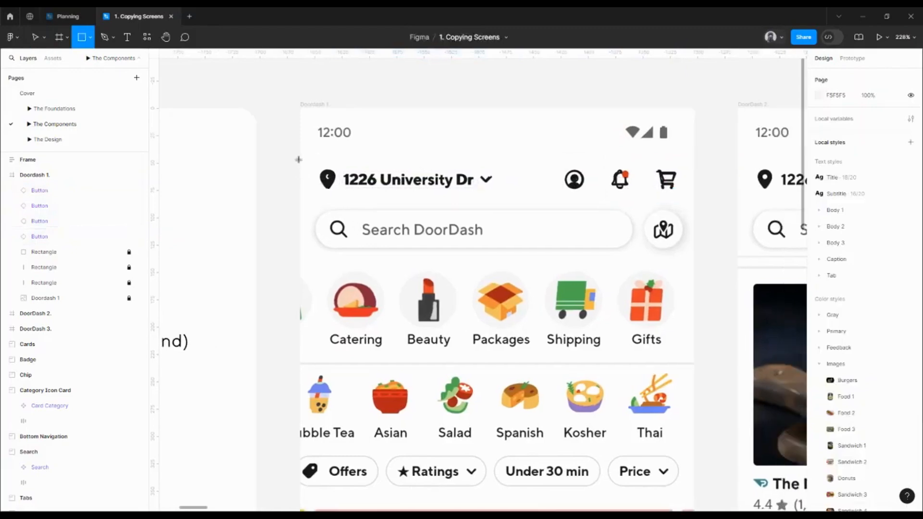
pyautogui.moveTo(306, 150); pyautogui.dragTo(318, 160)
pyautogui.click(835, 116)
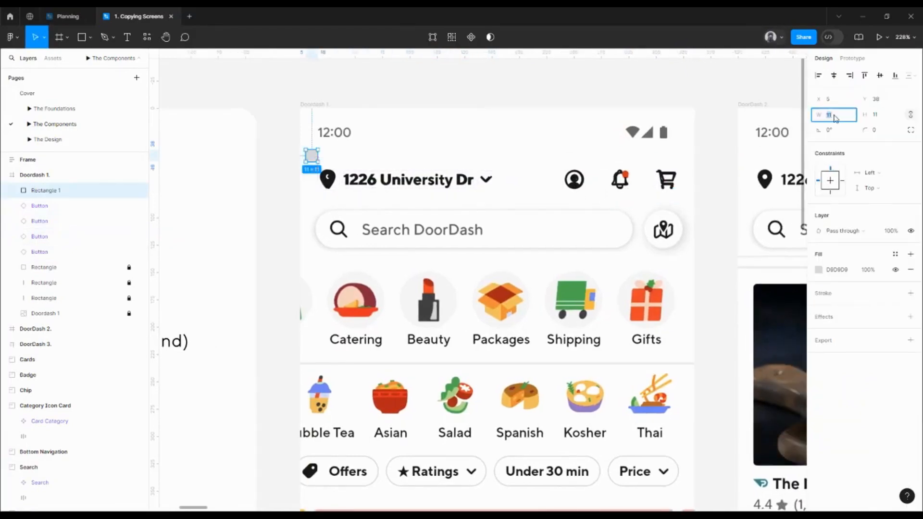
pyautogui.write('16')
pyautogui.press('Return')
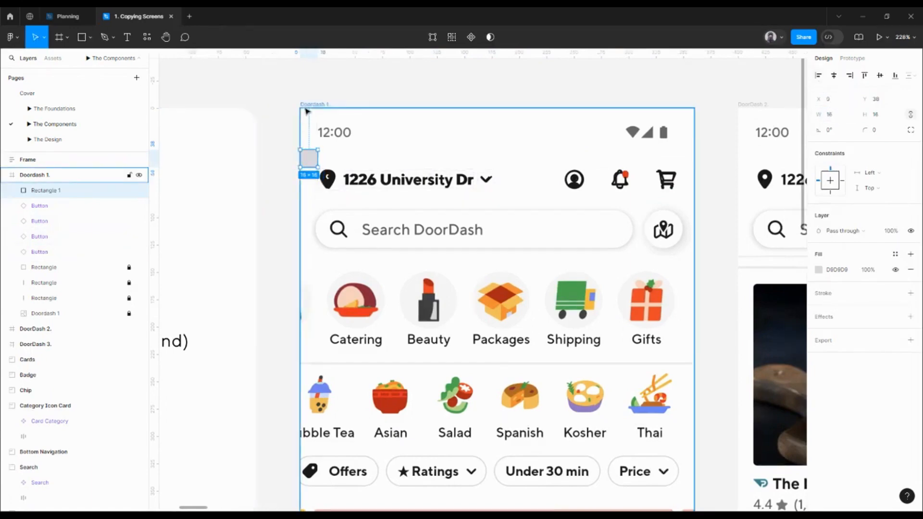
pyautogui.hotkey('ctrl', 'd')
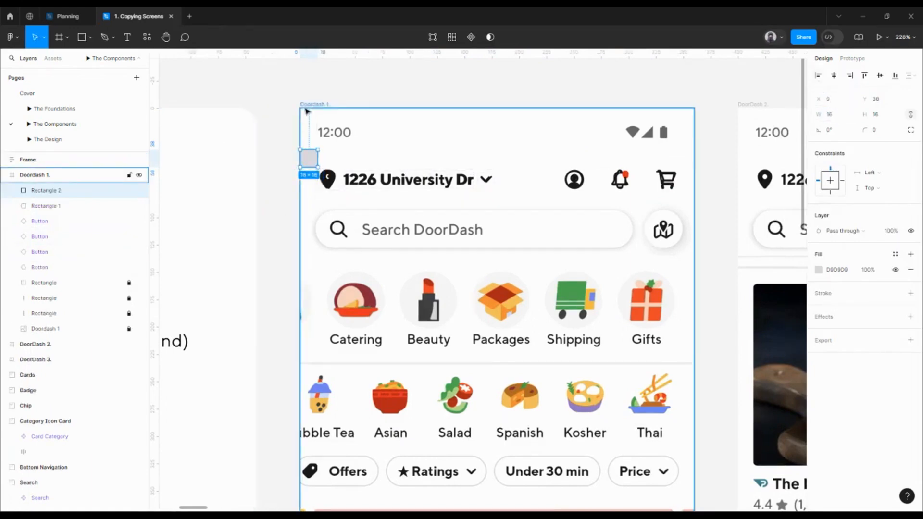
pyautogui.click(850, 77)
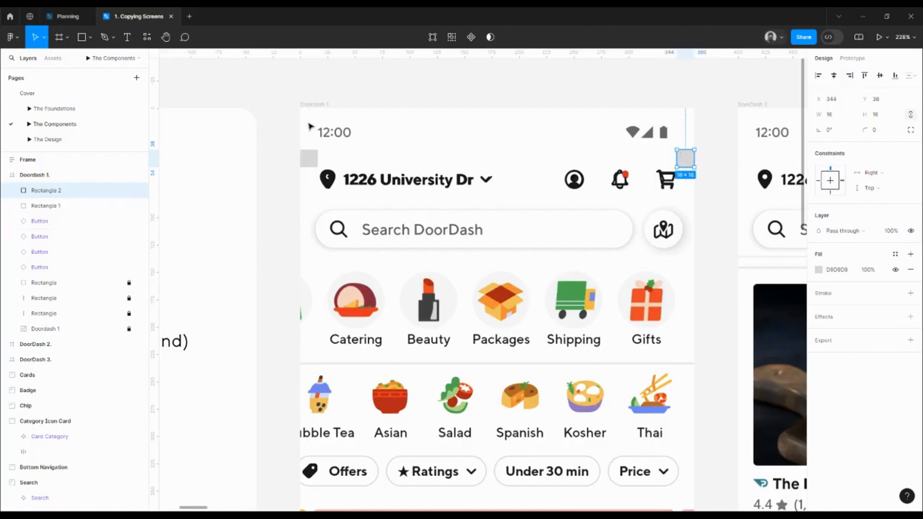
# - Add two vertical guides to the Doordash 1 frame along the inner edges of the left and right squares
pyautogui.click(312, 106)
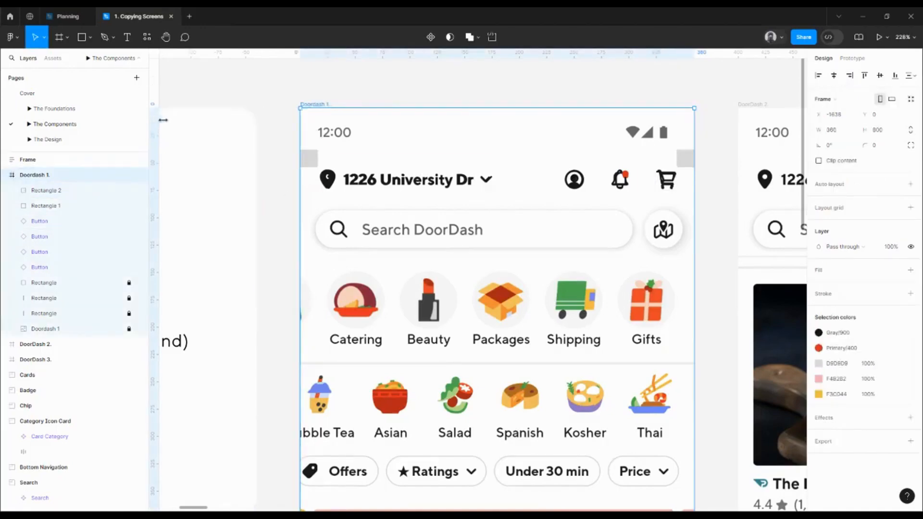
pyautogui.moveTo(163, 120); pyautogui.dragTo(318, 148)
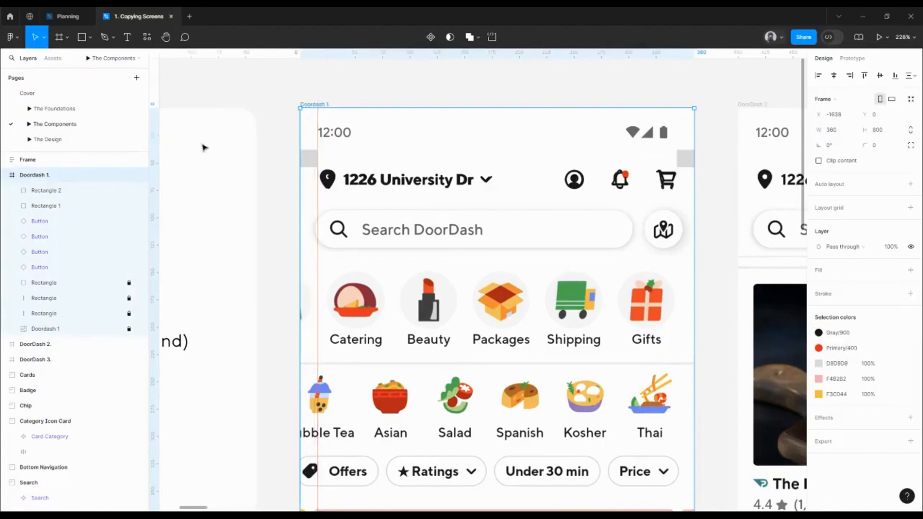
pyautogui.moveTo(154, 130); pyautogui.dragTo(678, 169)
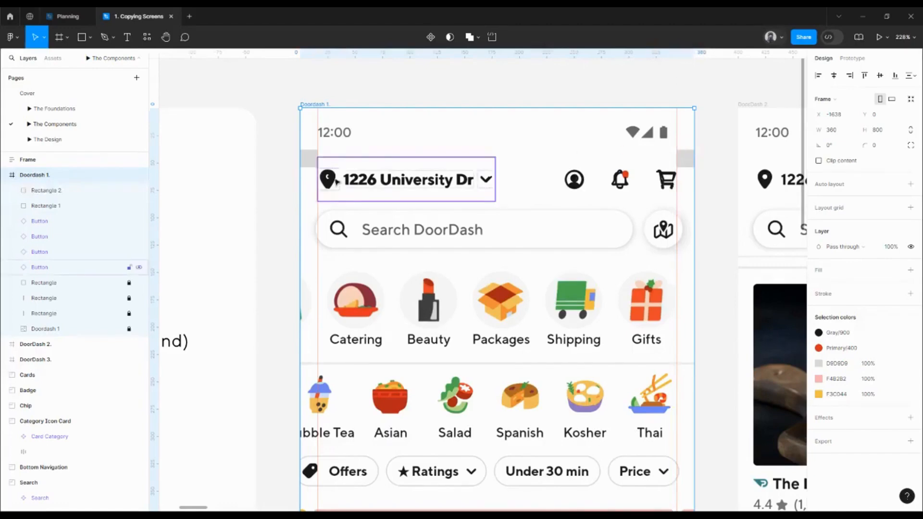
# - Examine how the cart button's bounds and icon sit against the right margin guide and the 16 px square
pyautogui.moveTo(722, 201); pyautogui.dragTo(686, 181)
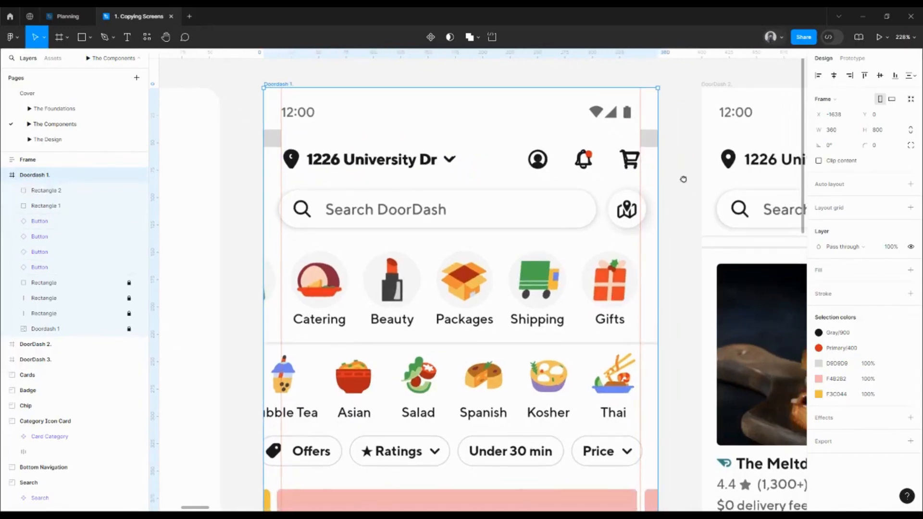
pyautogui.click(630, 163)
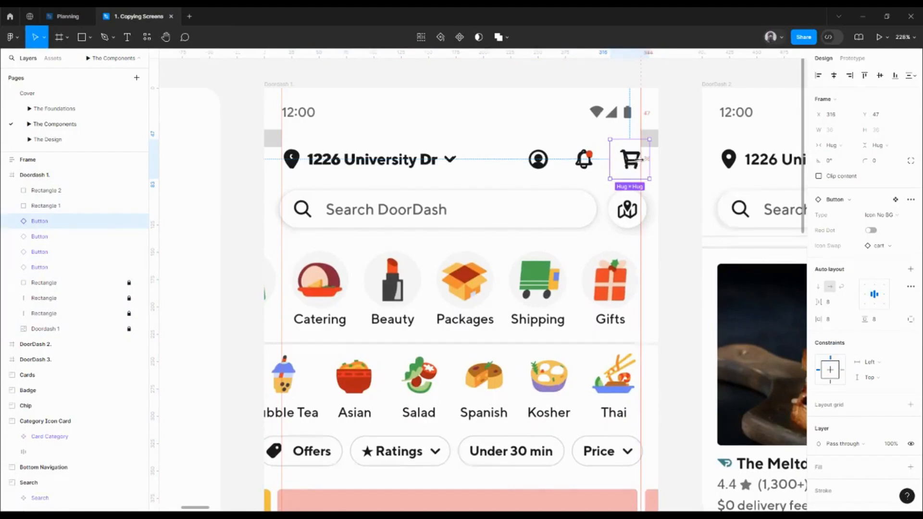
pyautogui.scroll(5, 627, 163)
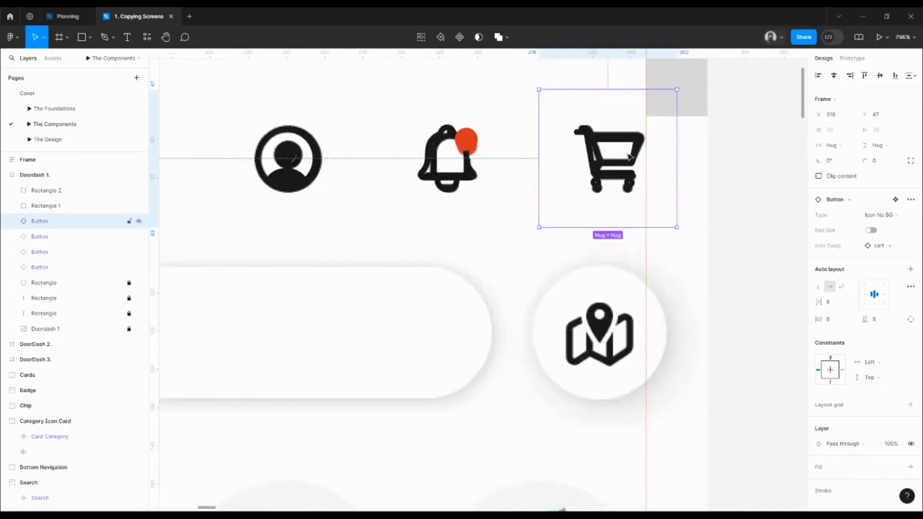
pyautogui.scroll(-5, 687, 153)
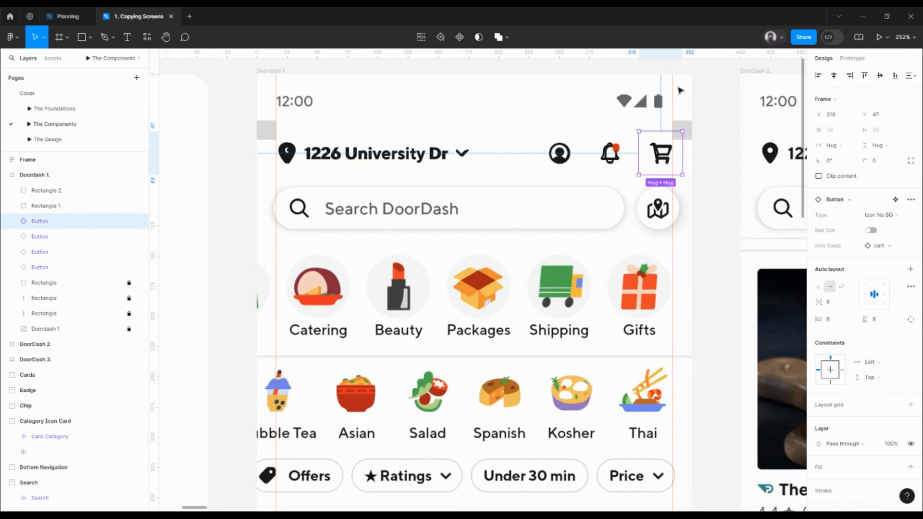
pyautogui.scroll(-1, 683, 125)
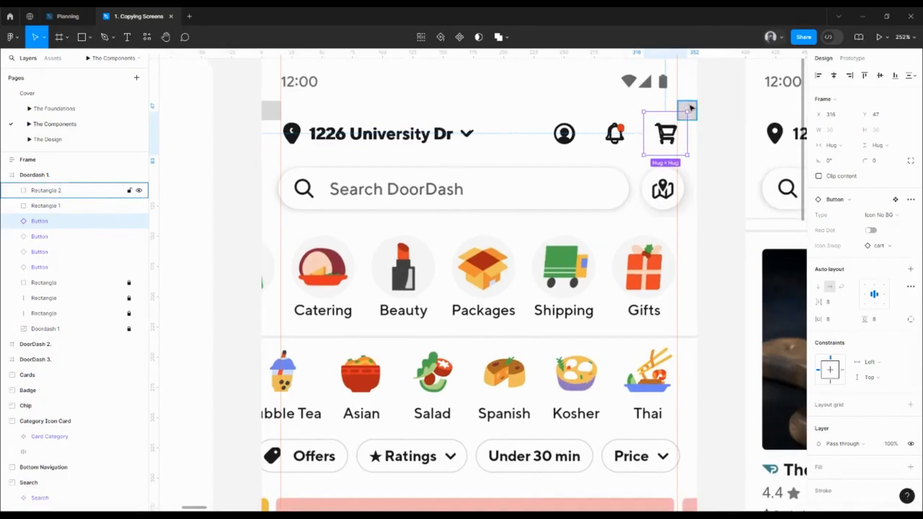
pyautogui.click(691, 108)
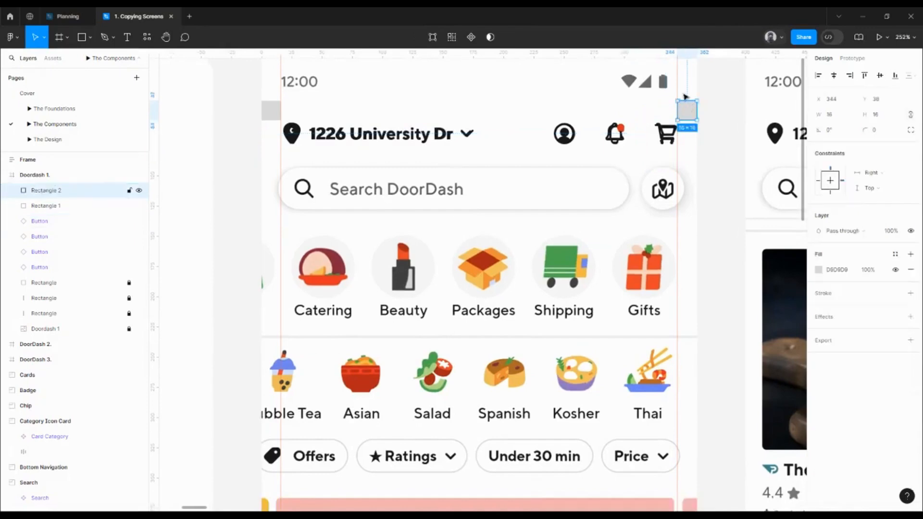
pyautogui.click(663, 134)
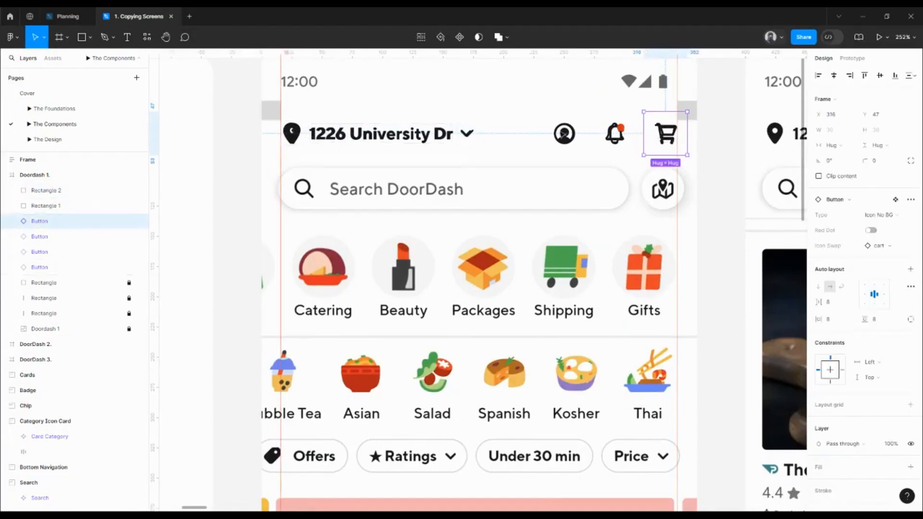
pyautogui.moveTo(667, 136)
pyautogui.mouseDown()
pyautogui.moveTo(657, 136)
pyautogui.moveTo(665, 140)
pyautogui.mouseUp()
# - Wrap the address, account, notification and cart buttons together in one new frame
pyautogui.press('alt')
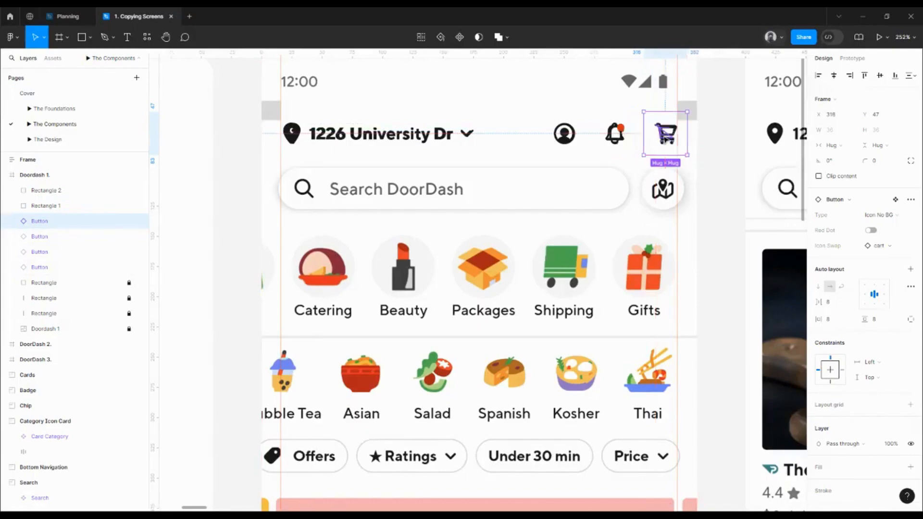
pyautogui.keyDown('shift'); pyautogui.click(615, 135); pyautogui.keyUp('shift')
pyautogui.keyDown('shift'); pyautogui.click(558, 139); pyautogui.keyUp('shift')
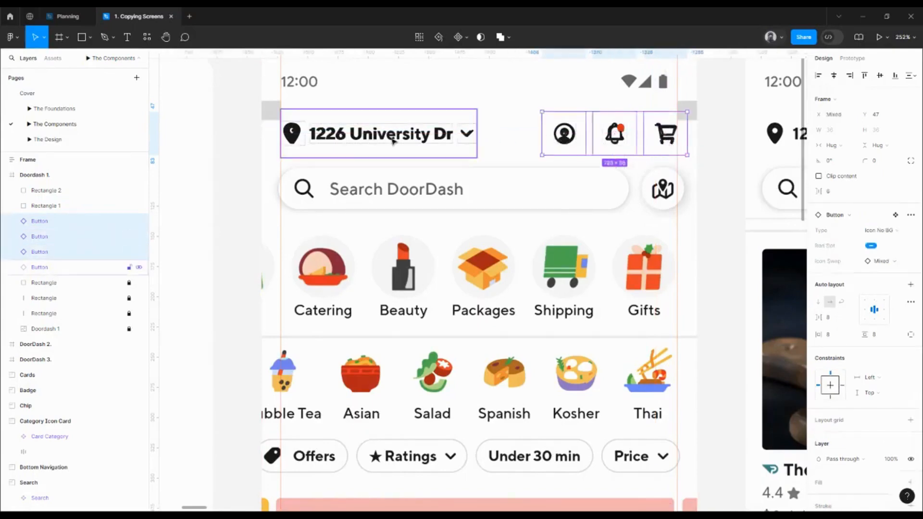
pyautogui.keyDown('shift'); pyautogui.click(352, 131); pyautogui.keyUp('shift')
pyautogui.rightClick(350, 129)
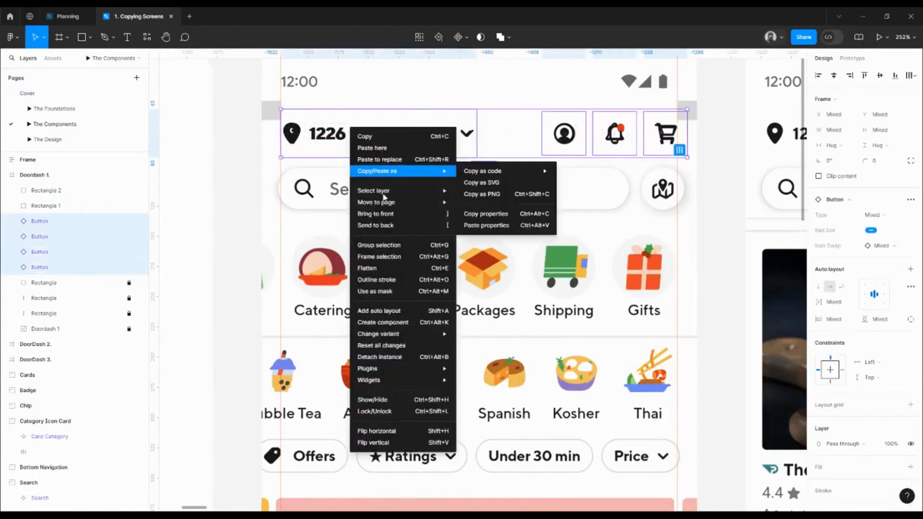
pyautogui.click(391, 257)
# - Stretch the new frame to both edges of the Doordash 1 screen, 360 wide, and set its height to 56
pyautogui.moveTo(276, 135); pyautogui.dragTo(263, 135)
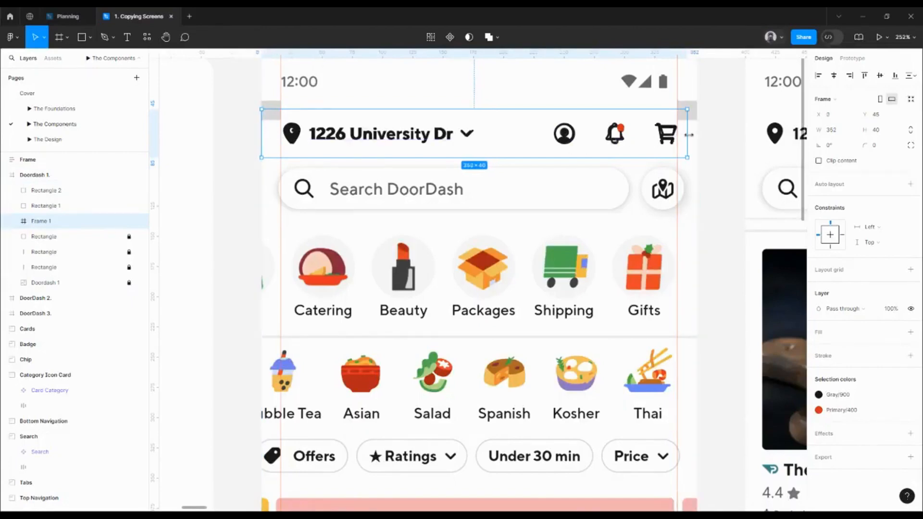
pyautogui.moveTo(688, 135); pyautogui.dragTo(695, 137)
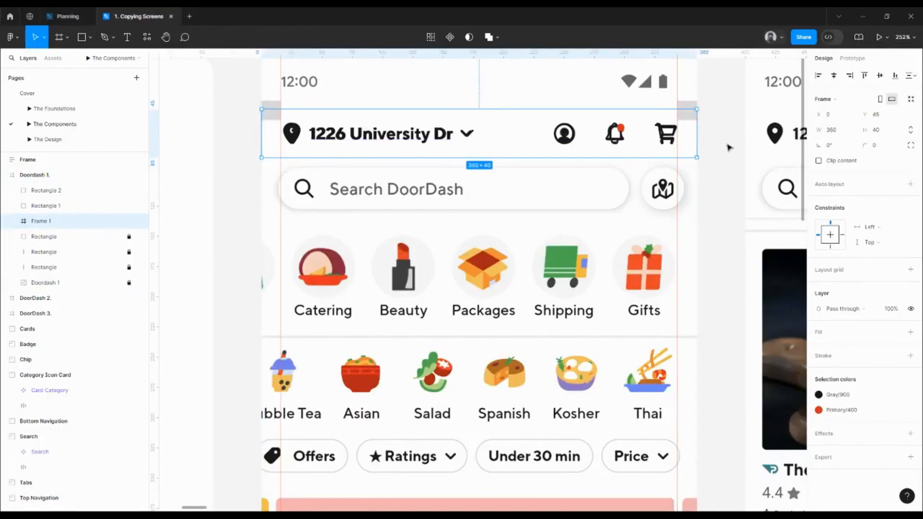
pyautogui.click(879, 131)
pyautogui.doubleClick(881, 135)
pyautogui.press('Return')
pyautogui.click(666, 146)
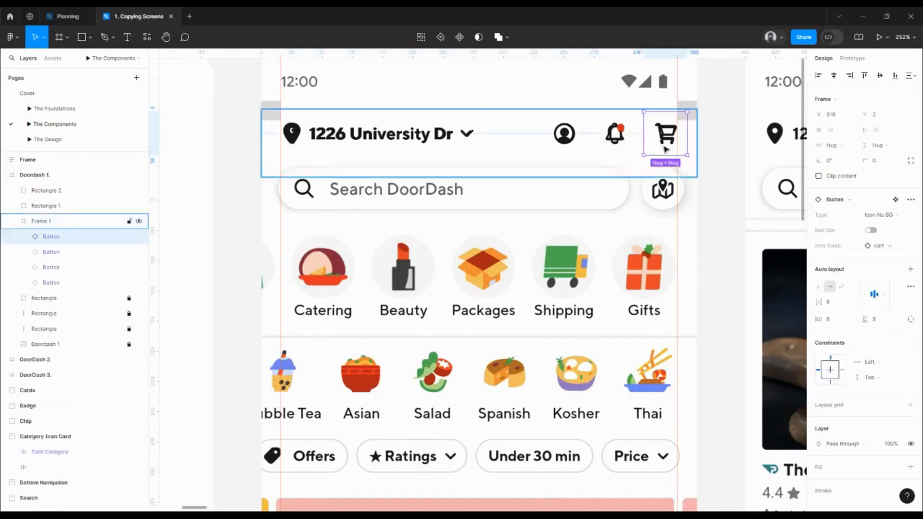
pyautogui.hotkey('ctrl', 'a')
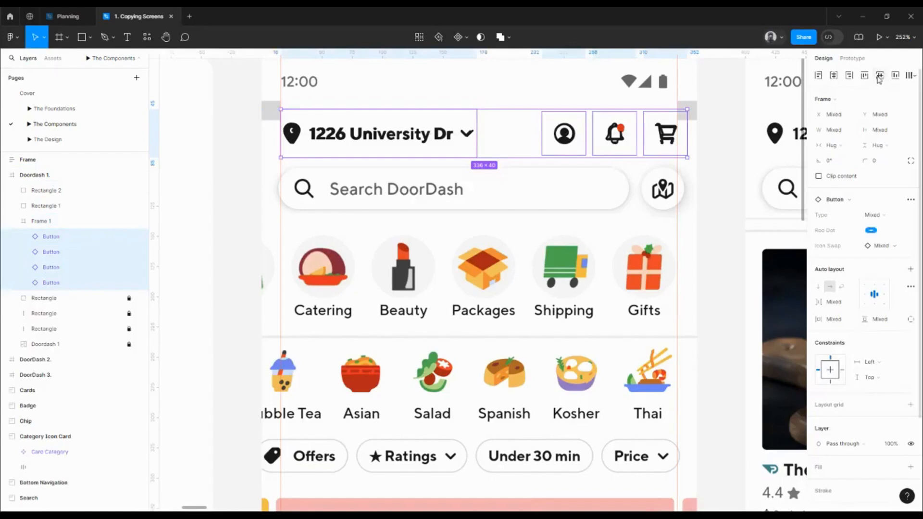
pyautogui.click(697, 160)
# - Move the button frame out of Doordash 1 onto the empty canvas just above it
pyautogui.moveTo(697, 160); pyautogui.dragTo(729, 261)
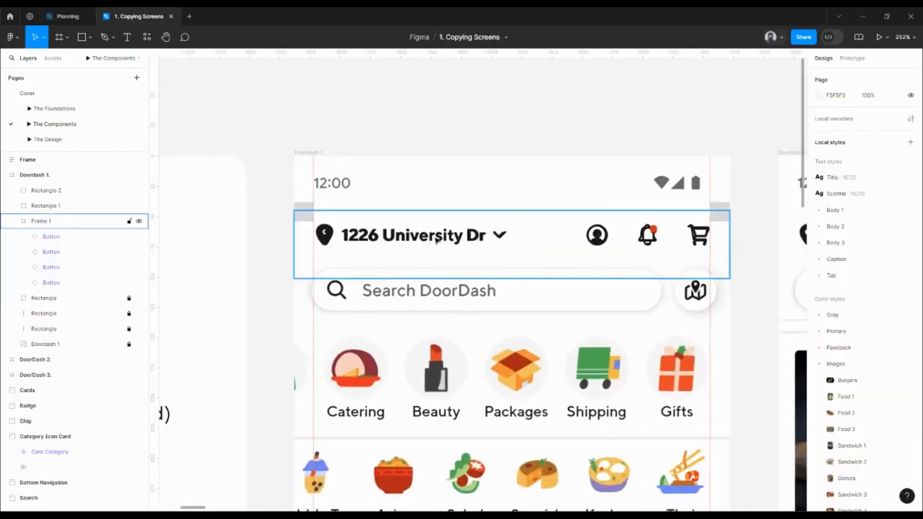
pyautogui.moveTo(437, 241); pyautogui.dragTo(426, 89)
pyautogui.scroll(2, 422, 131)
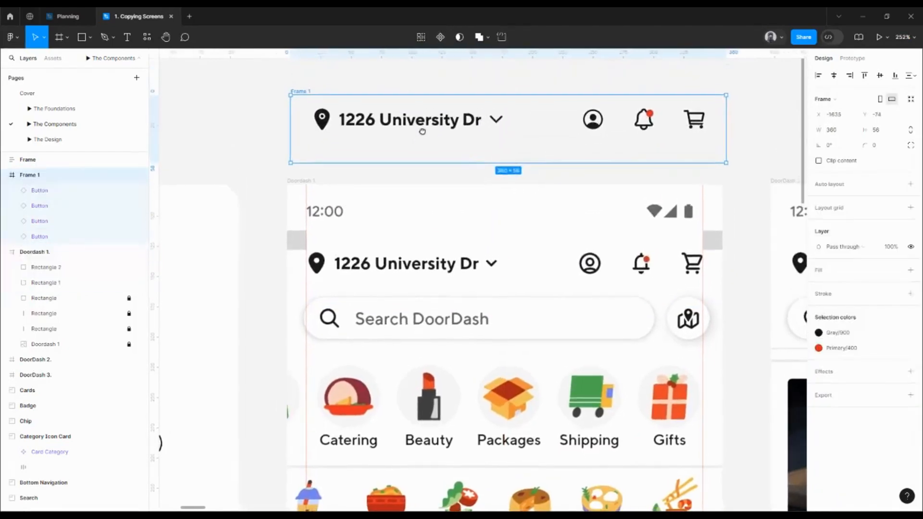
pyautogui.moveTo(422, 131); pyautogui.dragTo(421, 134)
# - Give Frame 1 a fill using the Gray/100 colour style
pyautogui.doubleClick(303, 94)
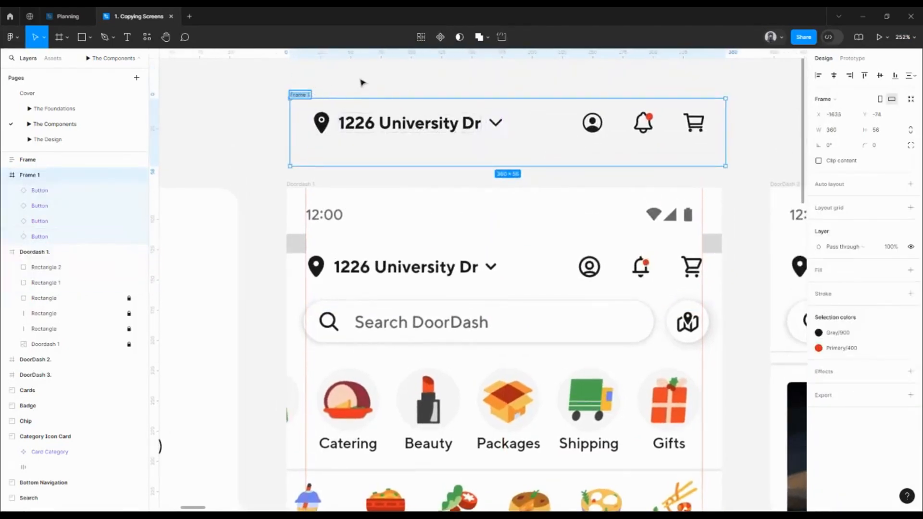
pyautogui.click(363, 83)
pyautogui.click(304, 95)
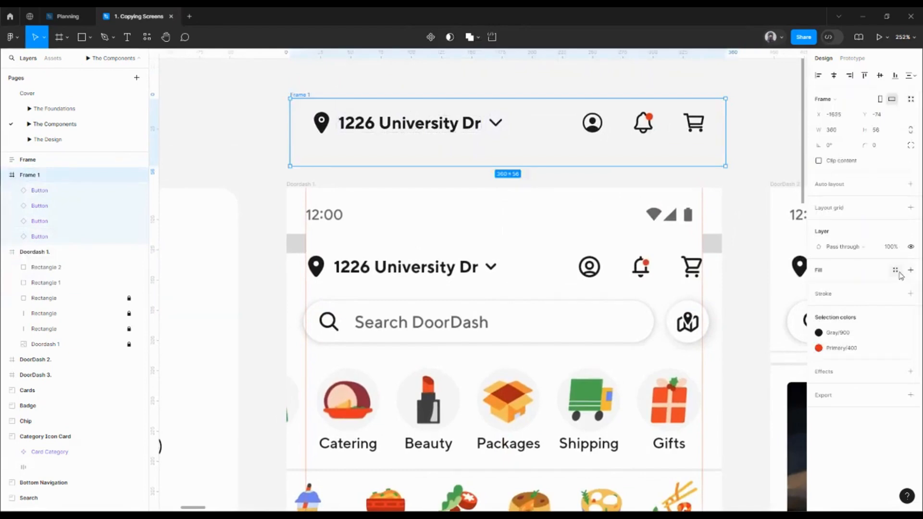
pyautogui.click(895, 270)
pyautogui.click(738, 377)
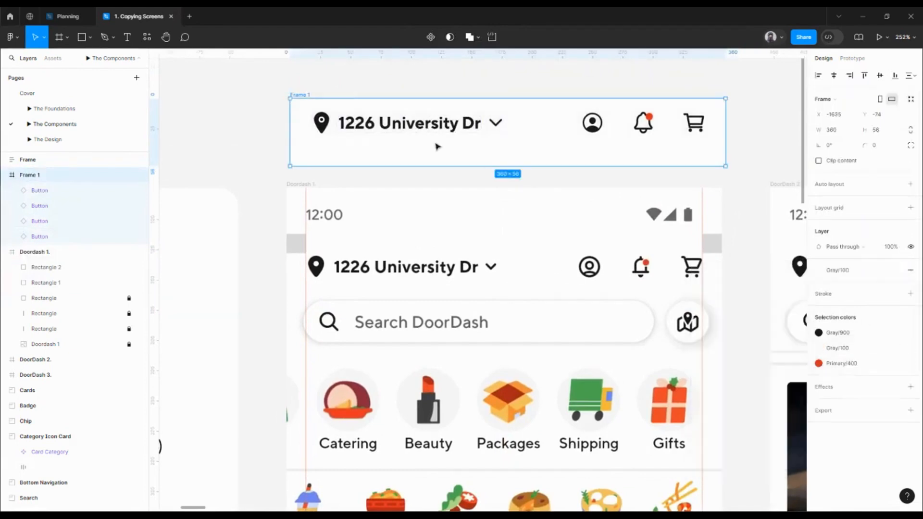
# - Centre the address, account, notification and cart buttons vertically within Frame 1
pyautogui.click(446, 127)
pyautogui.keyDown('shift'); pyautogui.click(592, 123); pyautogui.keyUp('shift')
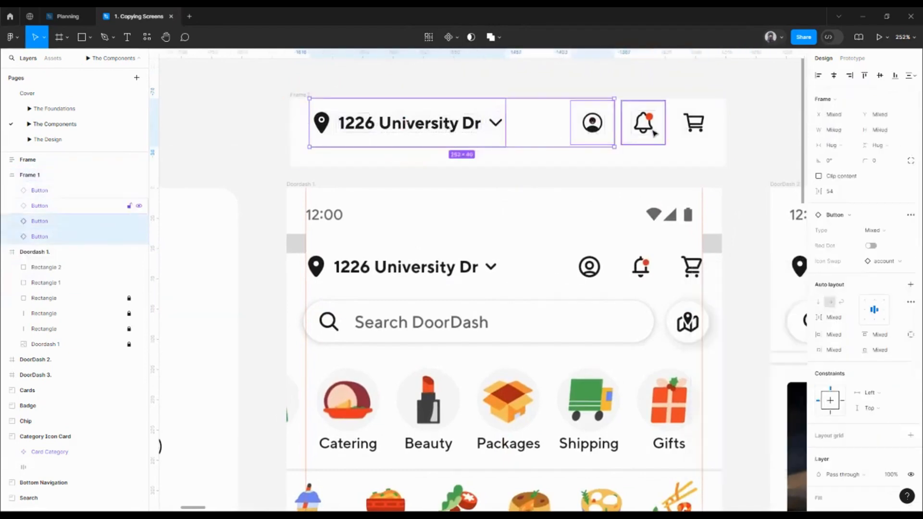
pyautogui.keyDown('shift'); pyautogui.click(643, 123); pyautogui.keyUp('shift')
pyautogui.keyDown('shift'); pyautogui.click(693, 123); pyautogui.keyUp('shift')
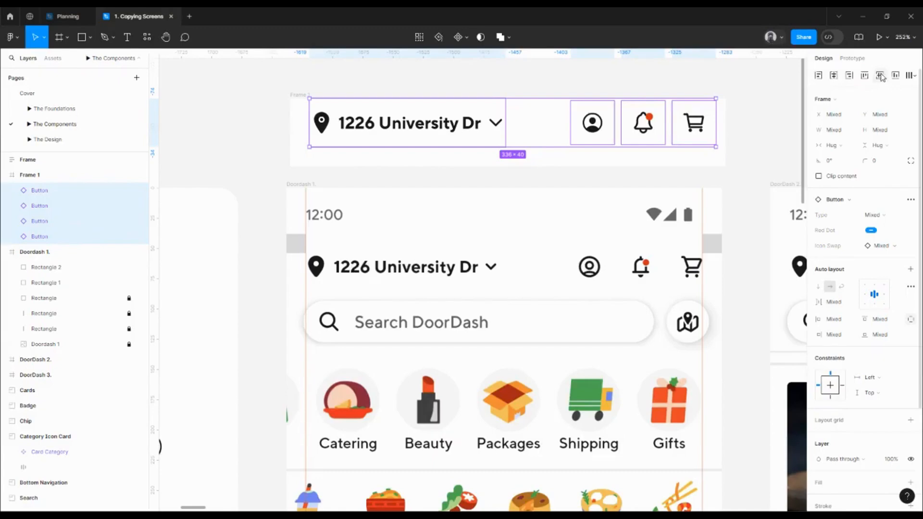
pyautogui.click(881, 77)
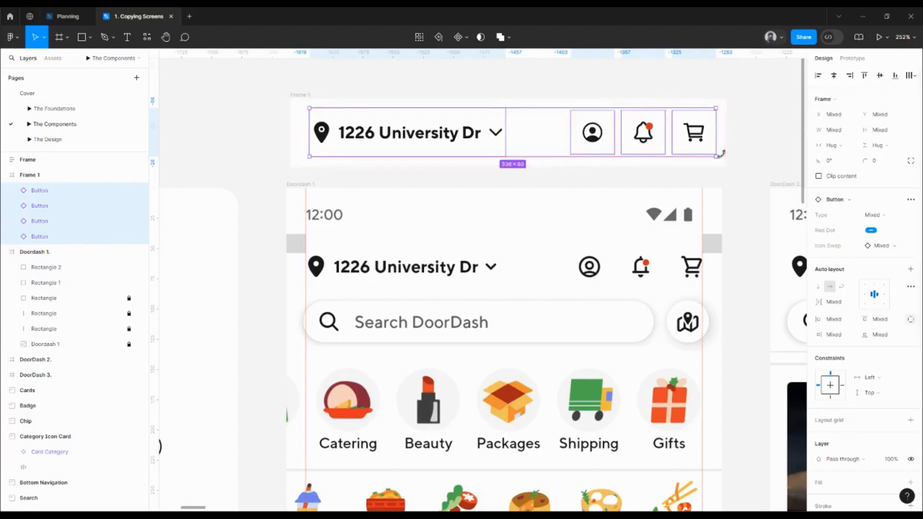
# - Rename Frame 1 as Top Navigation/Default
pyautogui.click(297, 94)
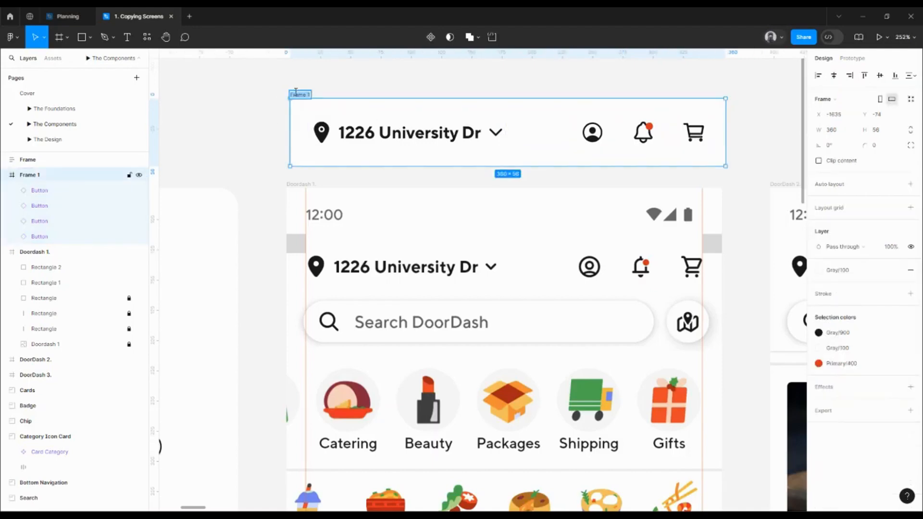
pyautogui.press('BackSpace')
pyautogui.write('Top Navigation')
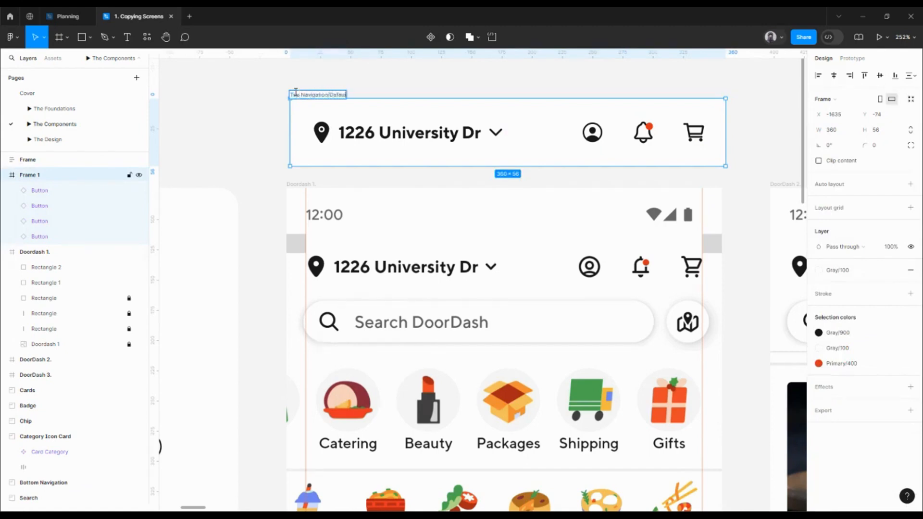
pyautogui.write('/Default')
pyautogui.press('Return')
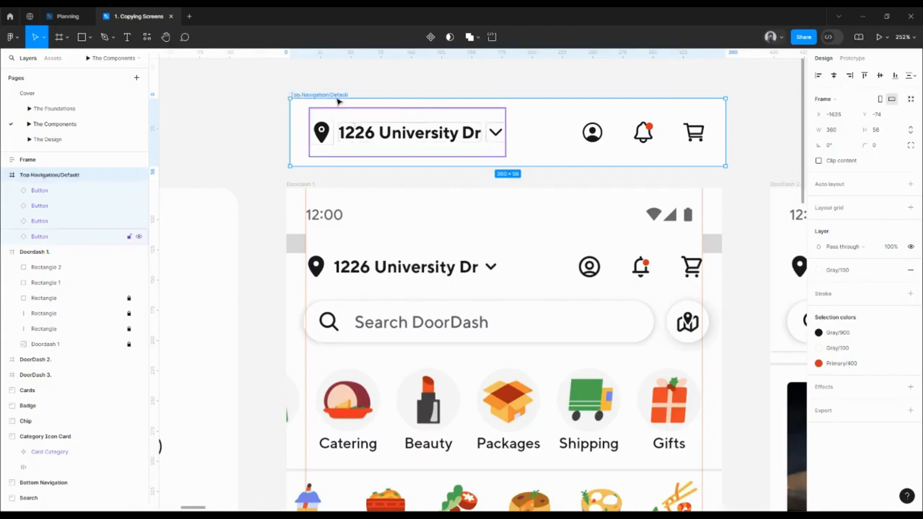
# - Lay the Top Navigation/Default frame without a fill over the reference header in Doordash 1, at X 0 and Y 37
pyautogui.moveTo(319, 96); pyautogui.dragTo(318, 231)
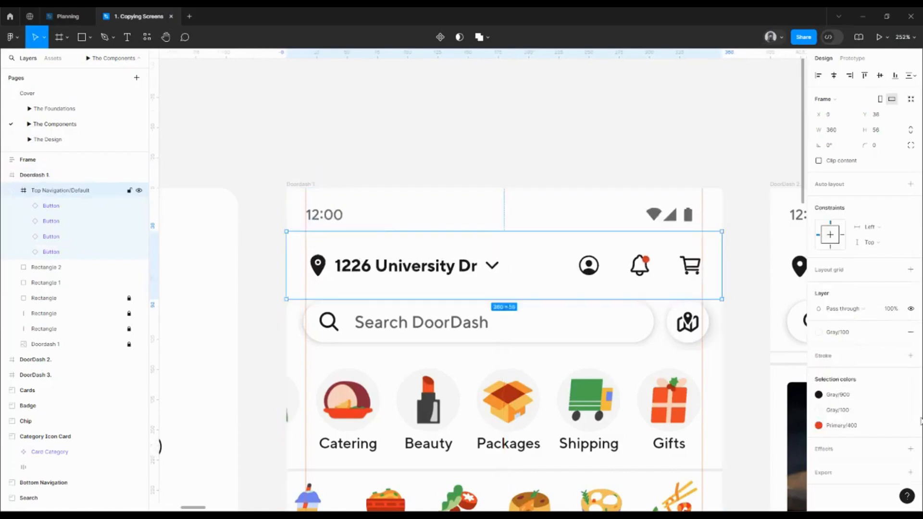
pyautogui.click(910, 332)
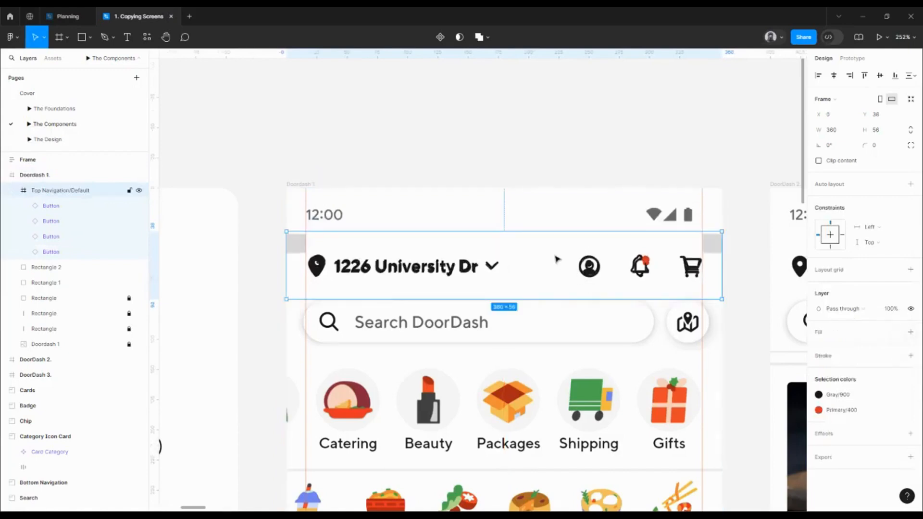
pyautogui.press('Down')
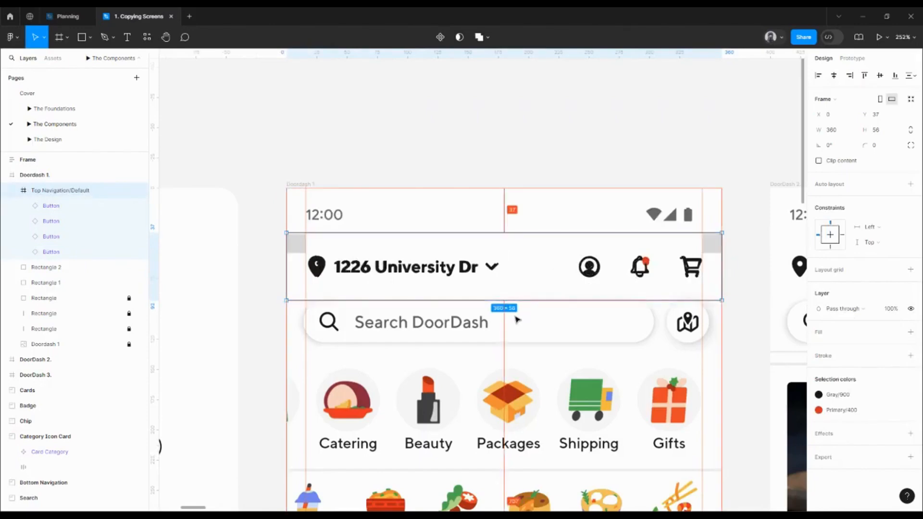
# - Set the height of the Top Navigation/Default frame to 48
pyautogui.click(880, 135)
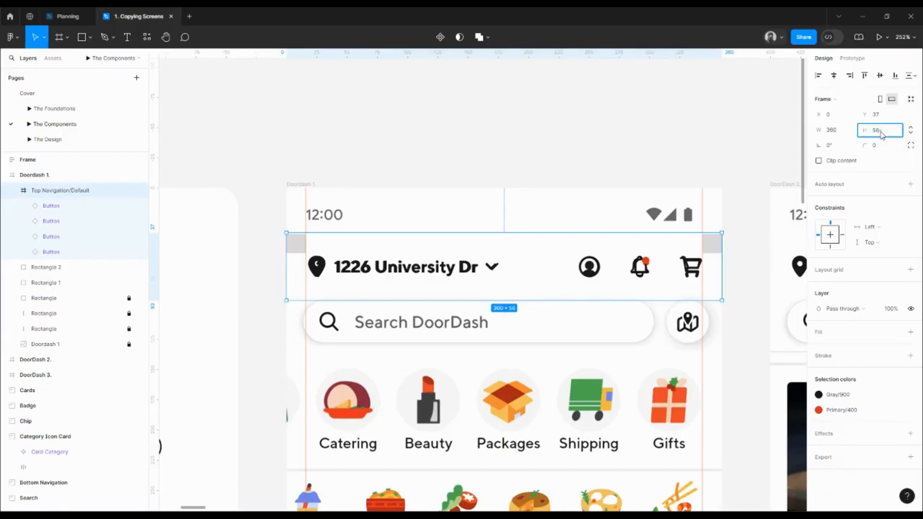
pyautogui.write('48')
pyautogui.press('Return')
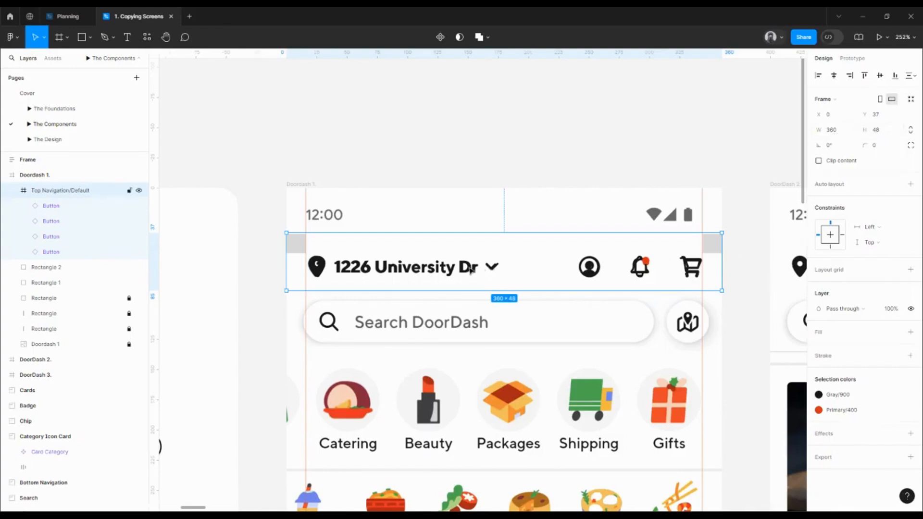
# - Move the Top Navigation/Default frame back above Doordash 1 and centre its four buttons vertically
pyautogui.moveTo(445, 285); pyautogui.dragTo(445, 168)
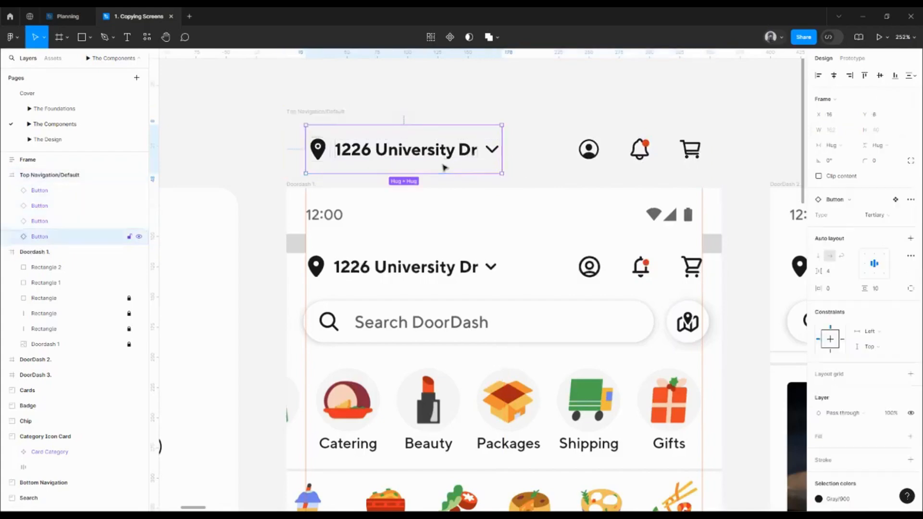
pyautogui.press('Return')
pyautogui.click(879, 78)
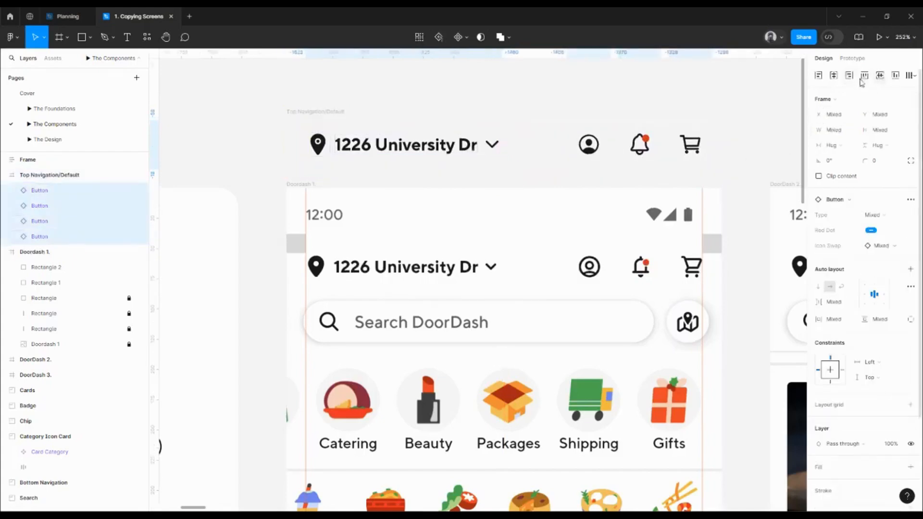
# - Apply the Gray/100 colour style as the fill of the Top Navigation/Default frame
pyautogui.click(330, 113)
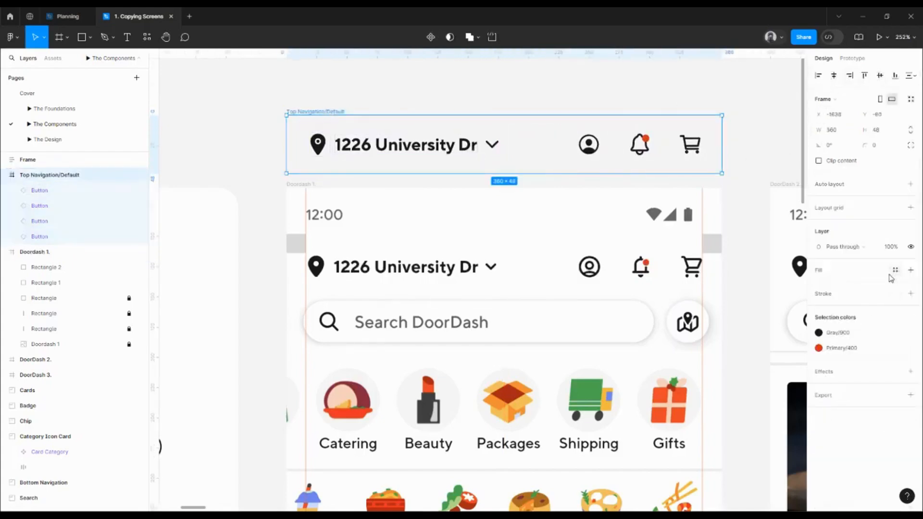
pyautogui.click(896, 271)
pyautogui.click(740, 371)
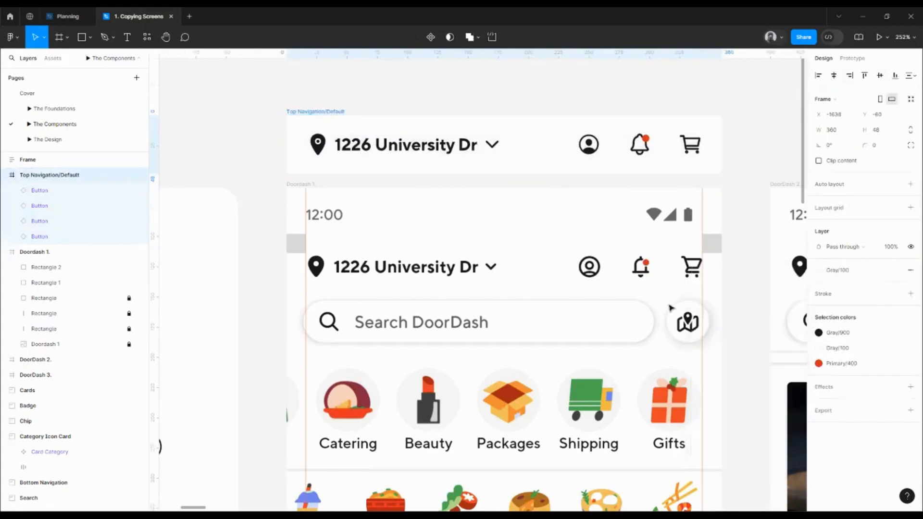
# - Delete the two 16 × 16 margin squares from the Doordash 1 frame
pyautogui.scroll(-3, 304, 244)
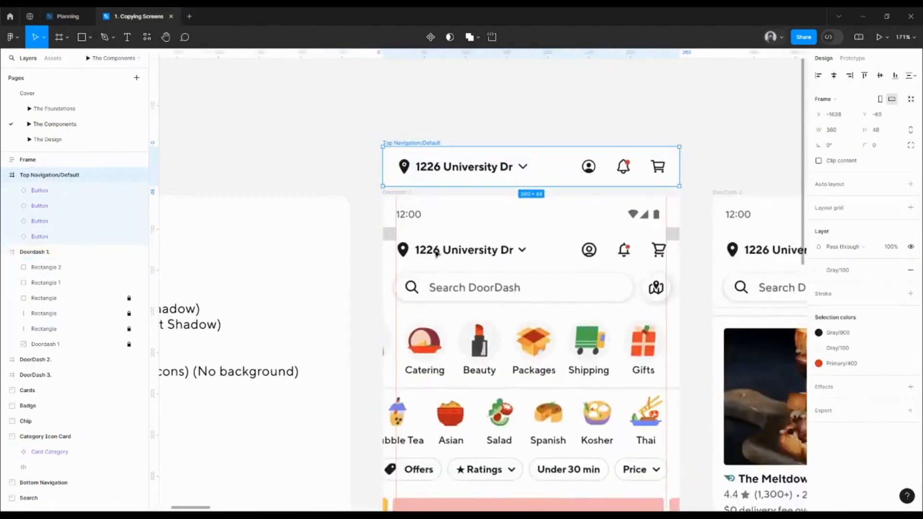
pyautogui.click(389, 233)
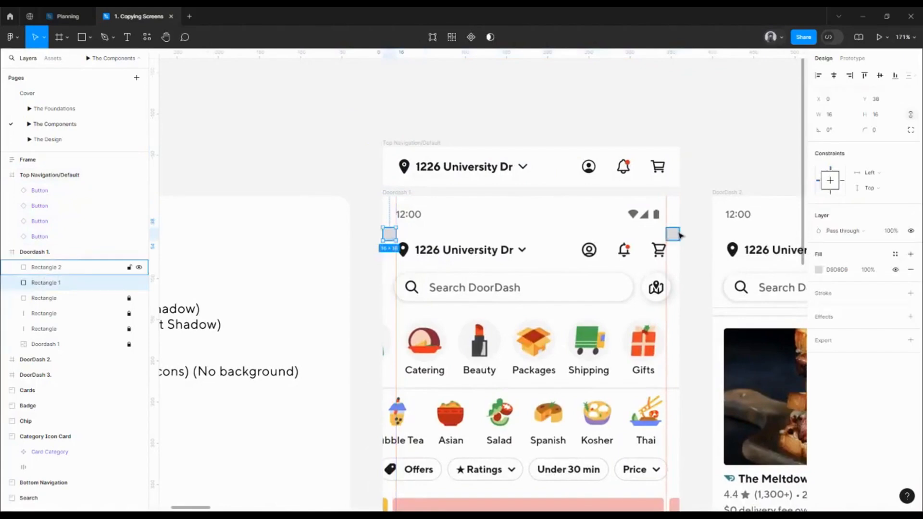
pyautogui.keyDown('shift'); pyautogui.click(673, 234); pyautogui.keyUp('shift')
pyautogui.press('Delete')
# - Move the Top Navigation/Default frame to the space directly above the DoorDash 2 screen
pyautogui.moveTo(699, 236); pyautogui.dragTo(400, 234)
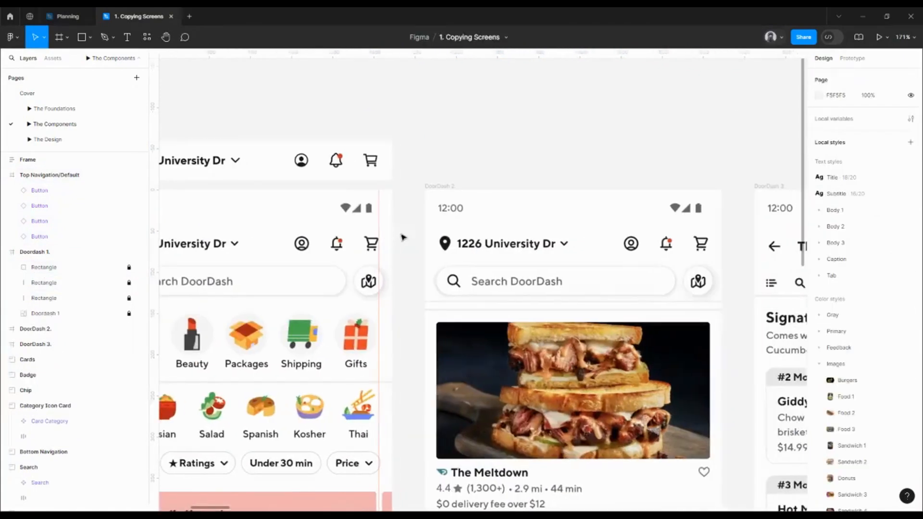
pyautogui.scroll(-5, 400, 234)
pyautogui.click(248, 160)
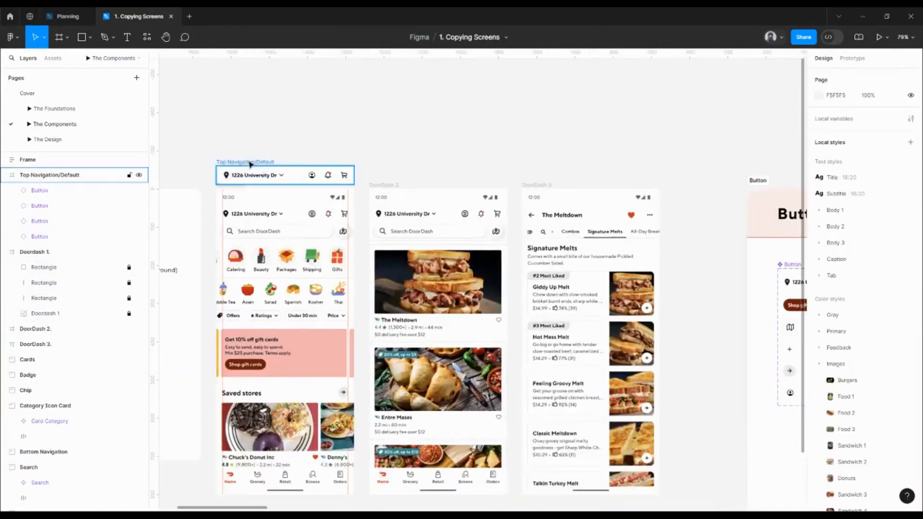
pyautogui.moveTo(248, 159); pyautogui.dragTo(402, 158)
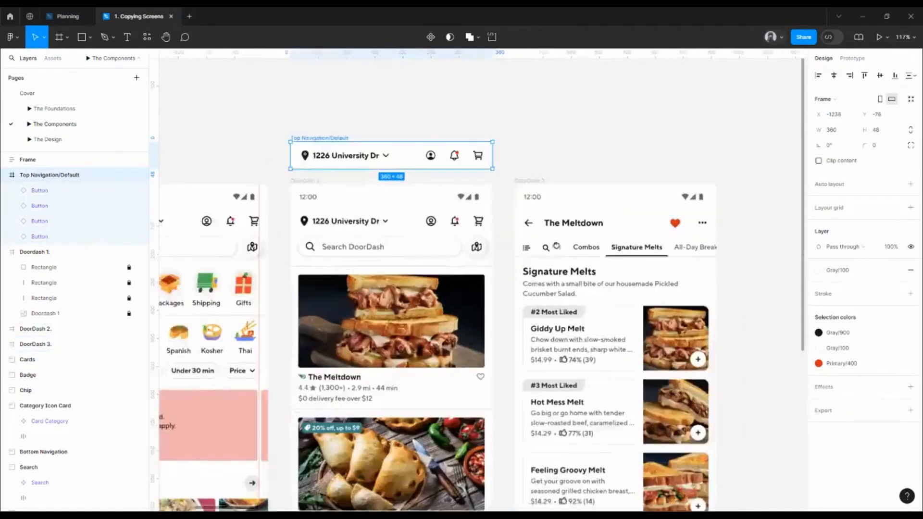
# - Place a copy of the cart button near the back arrow in DoorDash 3 and swap its icon to arrow left
pyautogui.scroll(3, 538, 202)
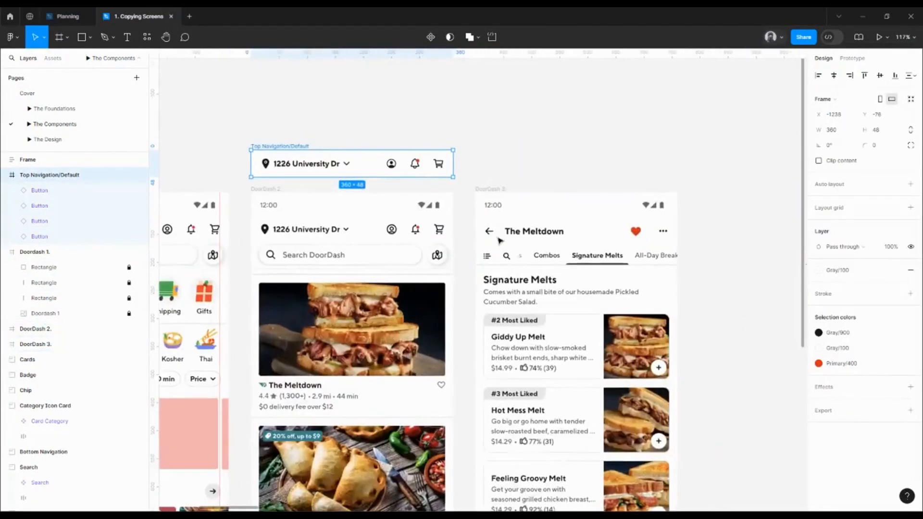
pyautogui.click(438, 164)
pyautogui.moveTo(439, 165); pyautogui.dragTo(497, 227)
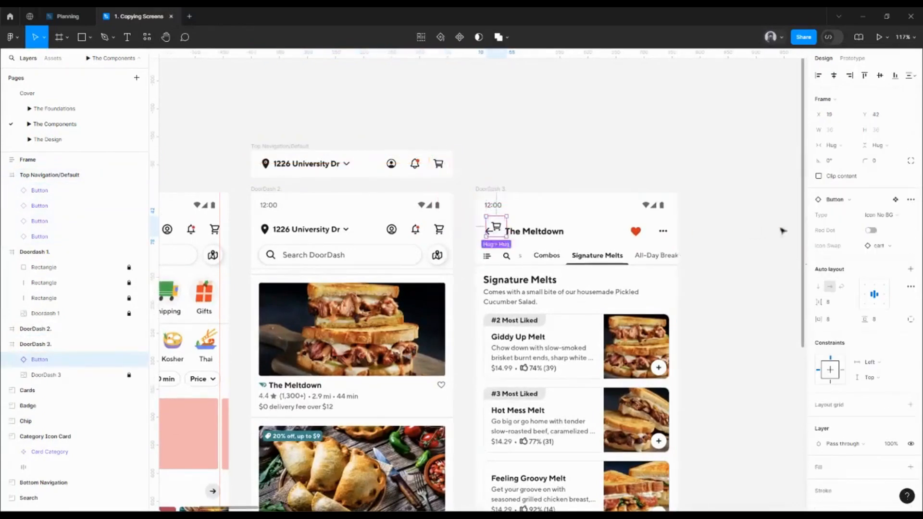
pyautogui.click(876, 248)
pyautogui.click(856, 366)
# - Position the arrow-left button exactly over the back arrow in DoorDash 3, at X 8, Y 50
pyautogui.scroll(5, 481, 228)
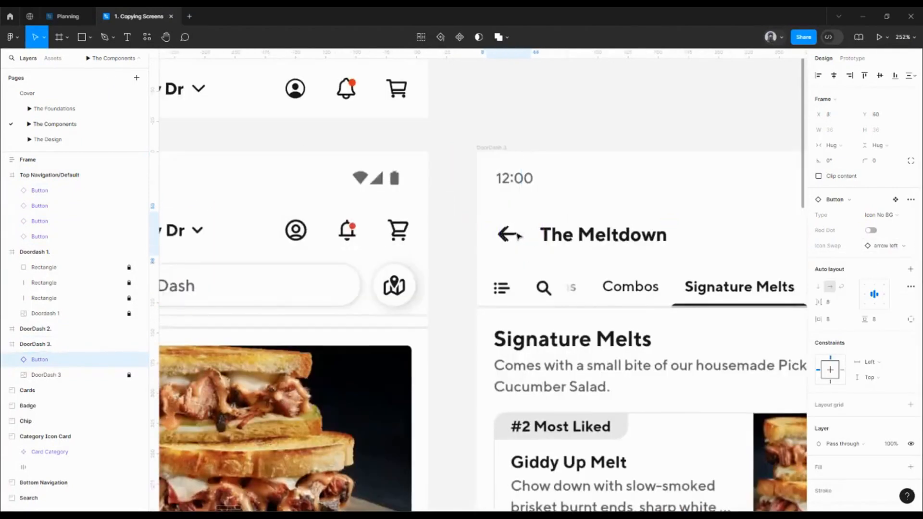
pyautogui.press('Left')
pyautogui.press('Right')
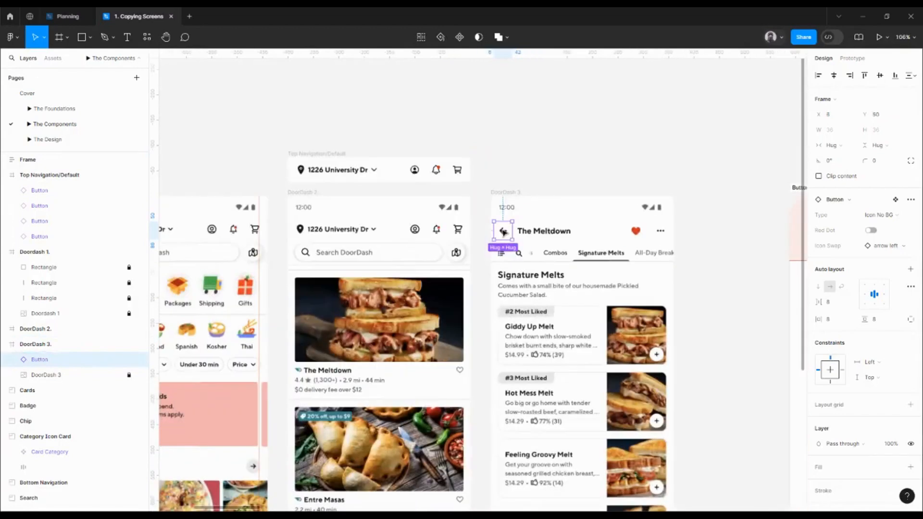
pyautogui.scroll(-6, 481, 221)
pyautogui.scroll(-3, 566, 258)
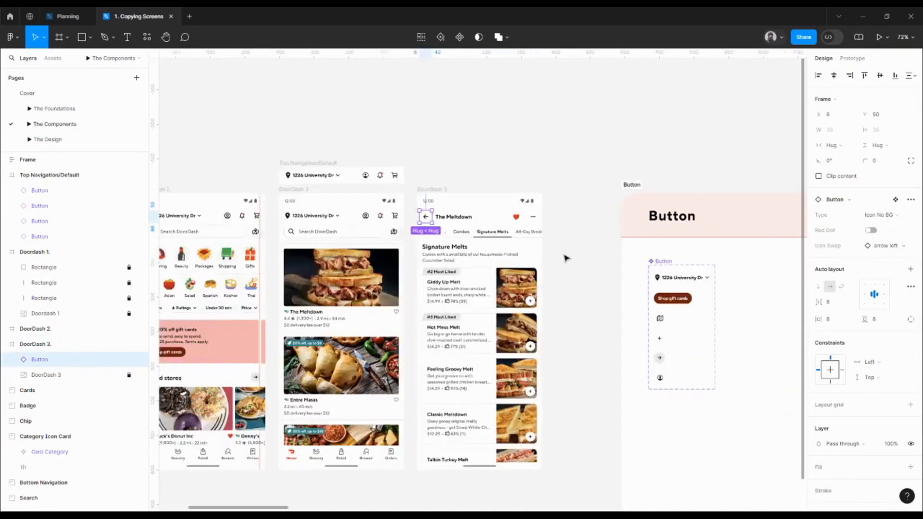
# - Examine the preferred icon values of the Button component's Icon Swap property
pyautogui.hscroll(5, 481, 241)
pyautogui.hscroll(6, 481, 238)
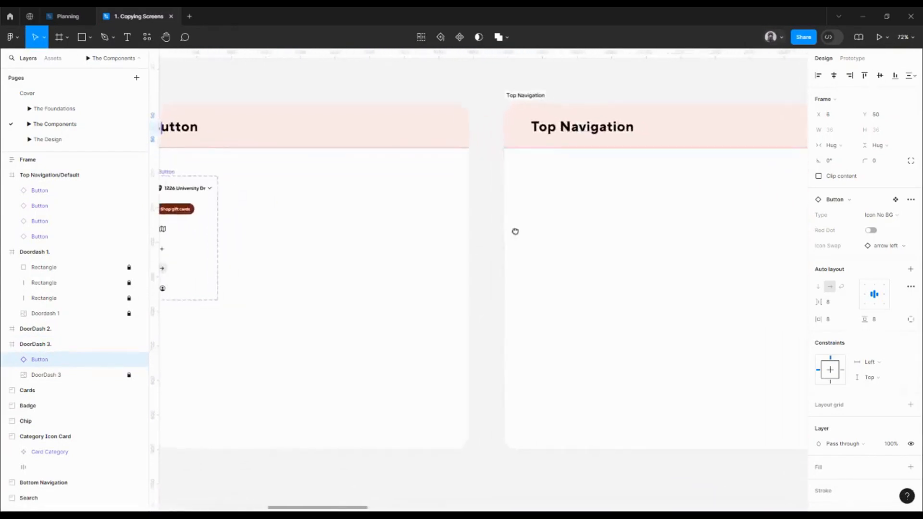
pyautogui.hscroll(-8, 456, 234)
pyautogui.click(359, 204)
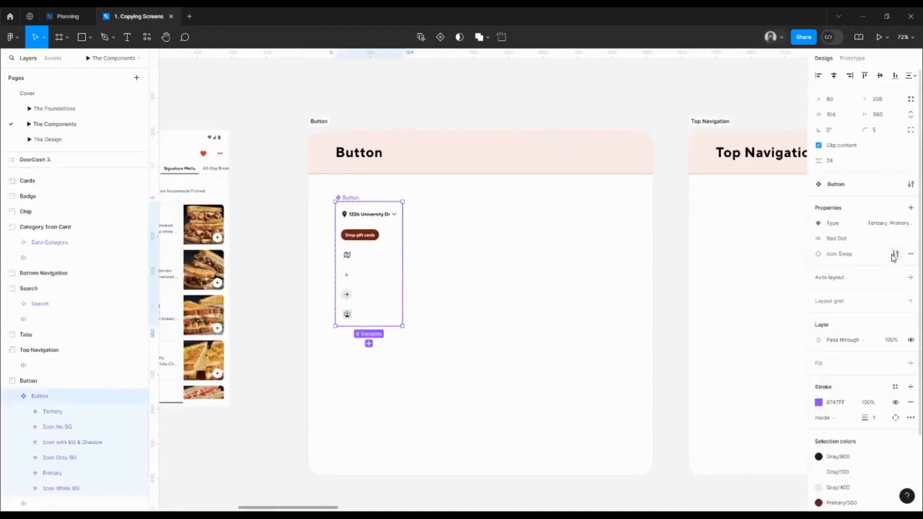
pyautogui.click(895, 255)
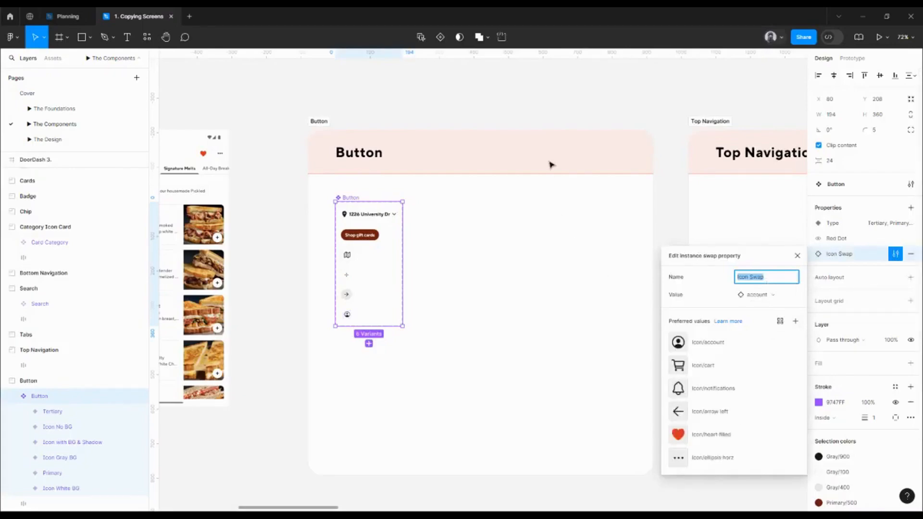
pyautogui.click(524, 108)
pyautogui.moveTo(376, 109); pyautogui.dragTo(764, 201)
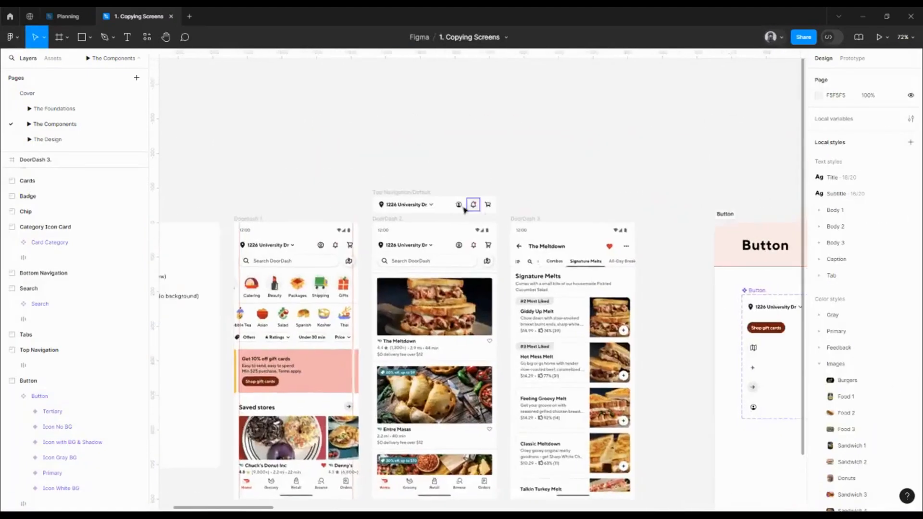
# - Compare the placement of the arrow-left button in DoorDash 3 with that of the cart button in Top Navigation/Default
pyautogui.scroll(5, 514, 206)
pyautogui.click(546, 341)
pyautogui.scroll(-3, 546, 341)
pyautogui.hscroll(4, 546, 341)
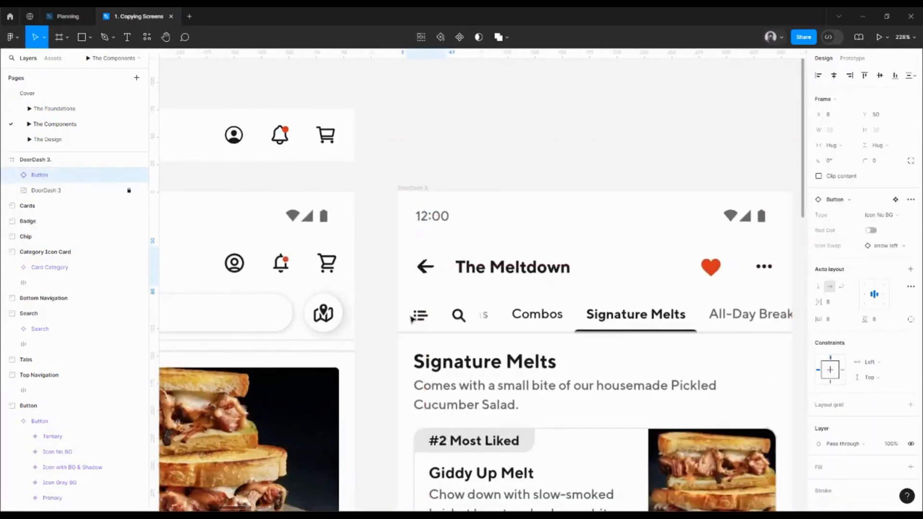
pyautogui.scroll(-1, 375, 264)
pyautogui.hscroll(2, 375, 264)
pyautogui.scroll(-1, 375, 264)
pyautogui.hscroll(2, 376, 264)
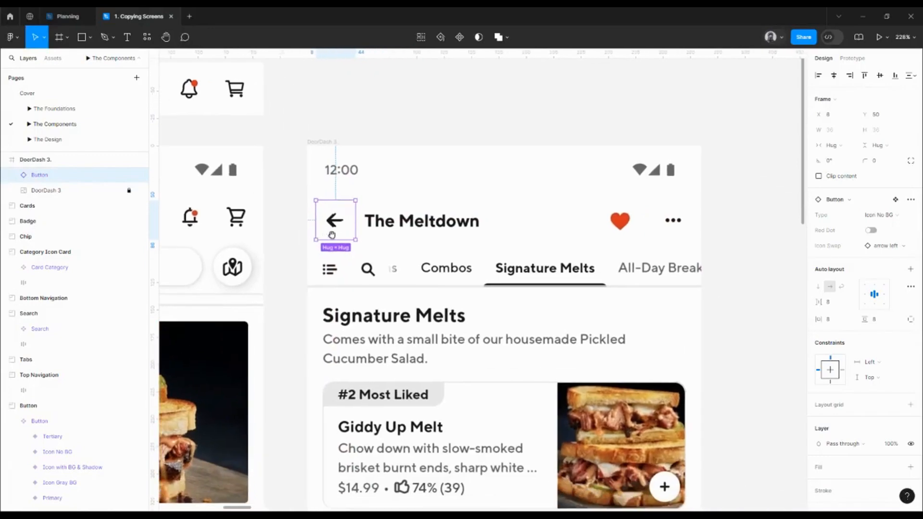
pyautogui.scroll(1, 331, 234)
pyautogui.hscroll(-4, 332, 235)
pyautogui.click(377, 122)
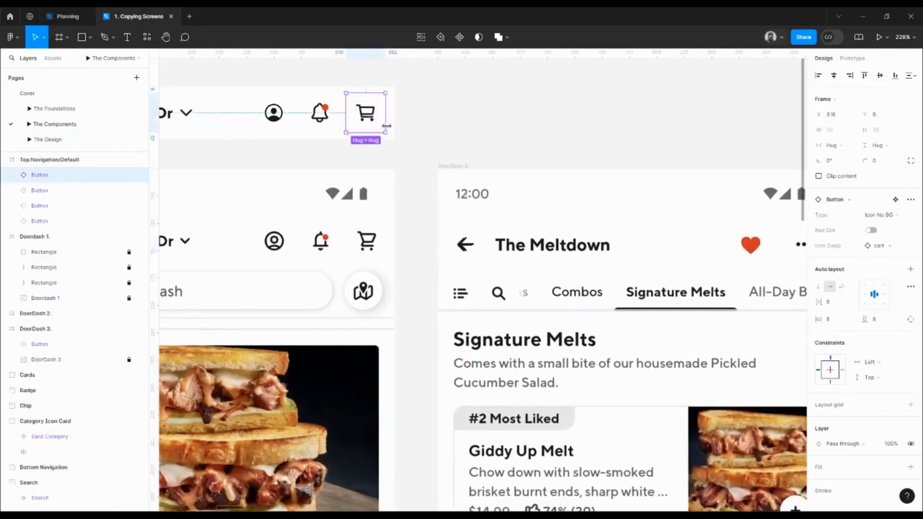
pyautogui.click(475, 258)
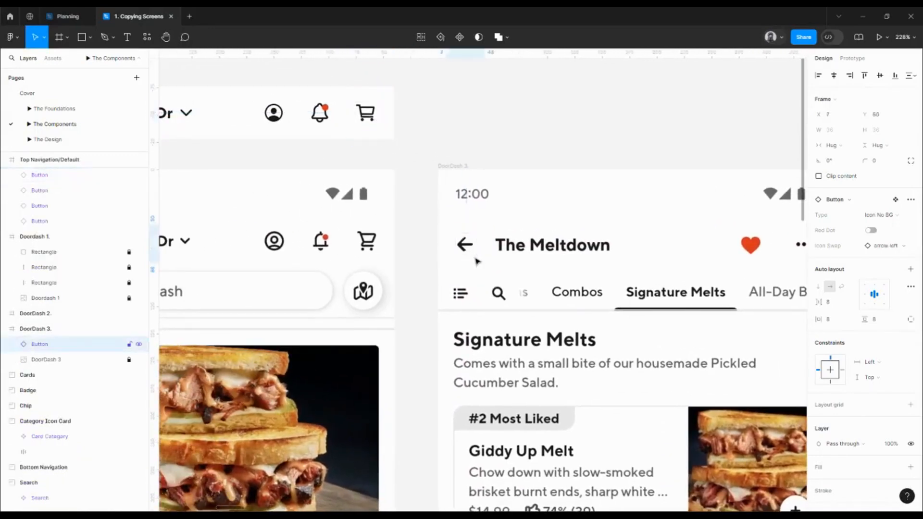
# - Add the text "The Meltdown" near the restaurant title in the DoorDash 3 header
pyautogui.scroll(-3, 476, 261)
pyautogui.hscroll(6, 475, 261)
pyautogui.press('Escape')
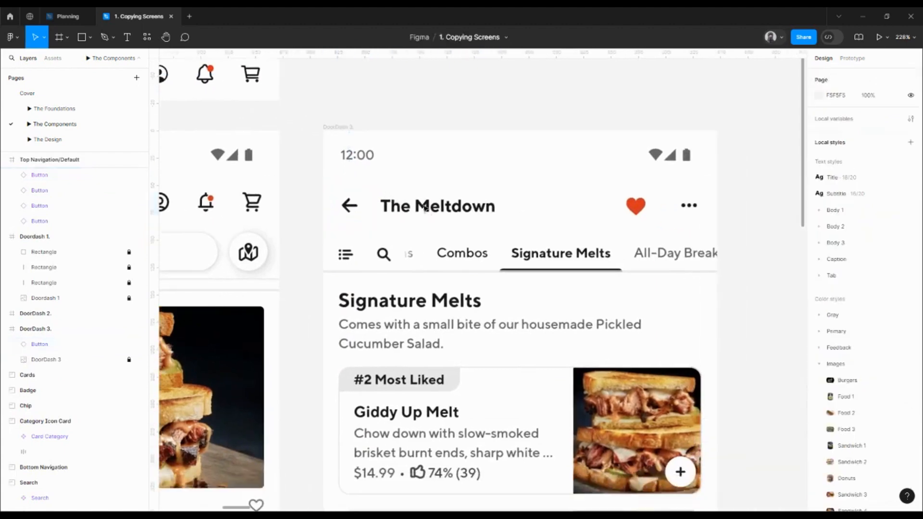
pyautogui.press('t')
pyautogui.click(413, 192)
pyautogui.write('The')
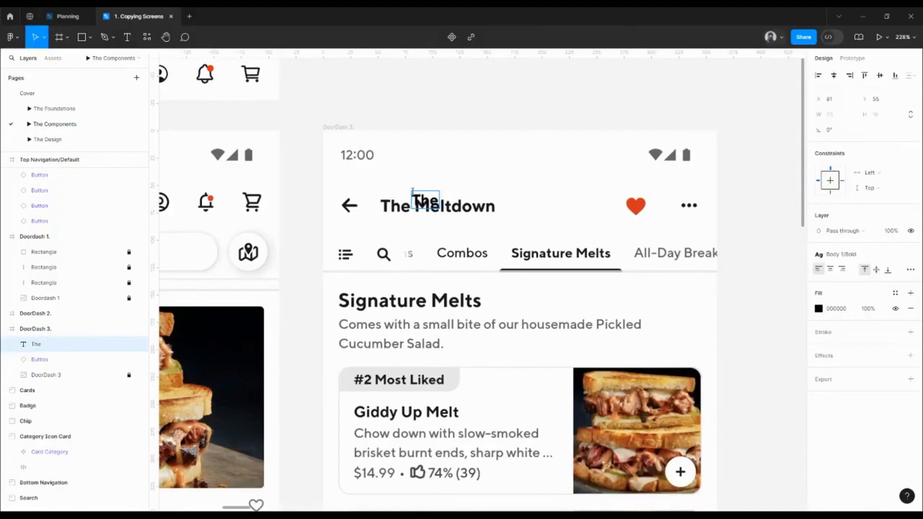
pyautogui.write(' Melt')
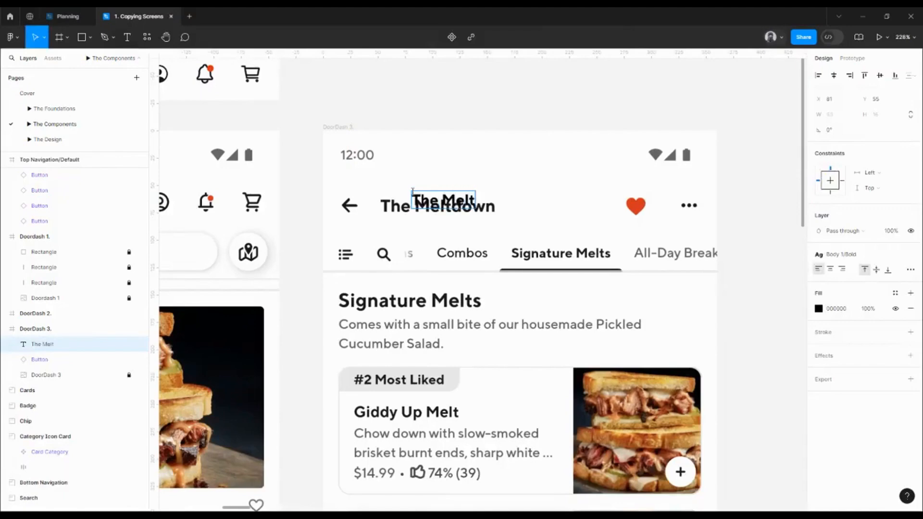
pyautogui.write('down')
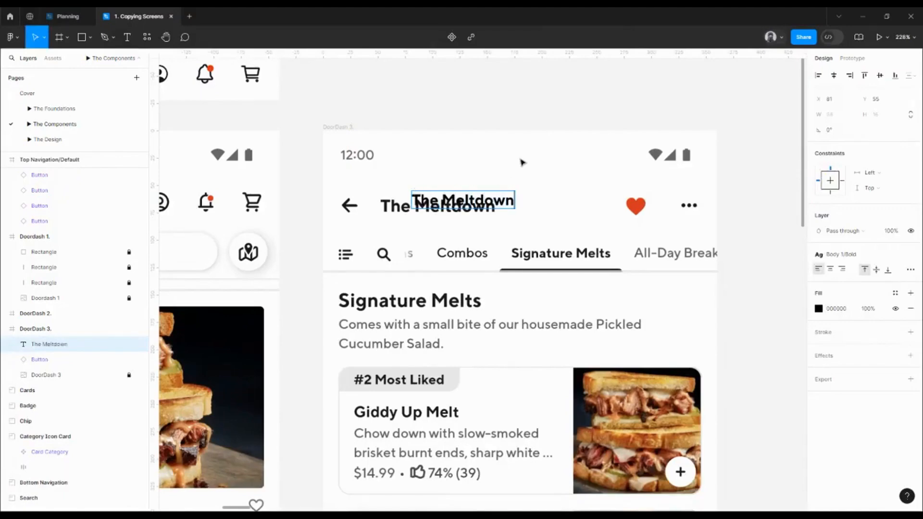
pyautogui.press('Escape')
# - Apply the Subtitle text style to the new text and place it over the reference title at X 52, Y 58
pyautogui.moveTo(471, 202); pyautogui.dragTo(440, 232)
pyautogui.click(849, 255)
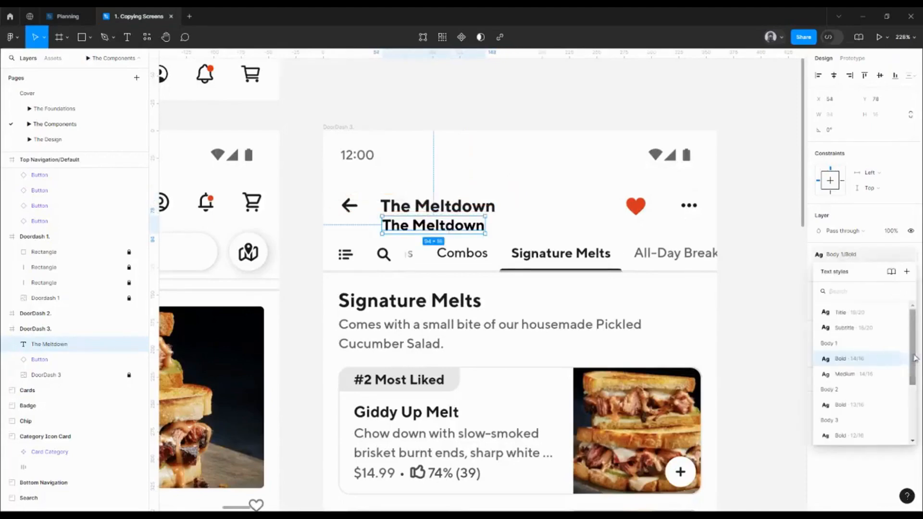
pyautogui.click(860, 329)
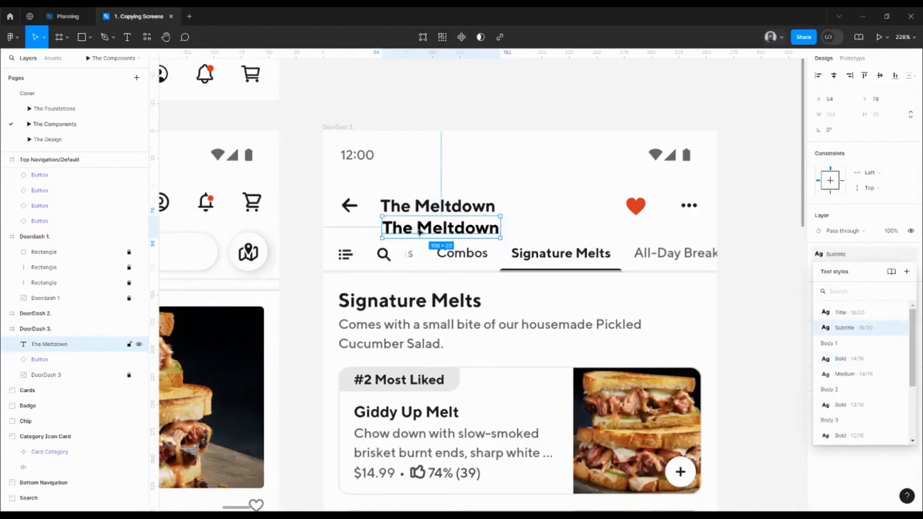
pyautogui.moveTo(419, 232); pyautogui.dragTo(417, 210)
pyautogui.click(869, 255)
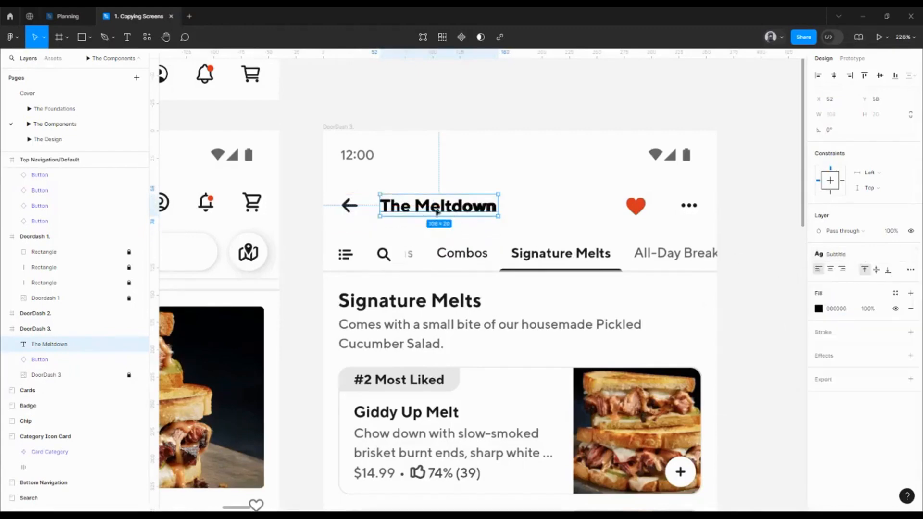
# - Measure the gap between the arrow-left button and The Meltdown text
pyautogui.press('alt')
pyautogui.click(348, 210)
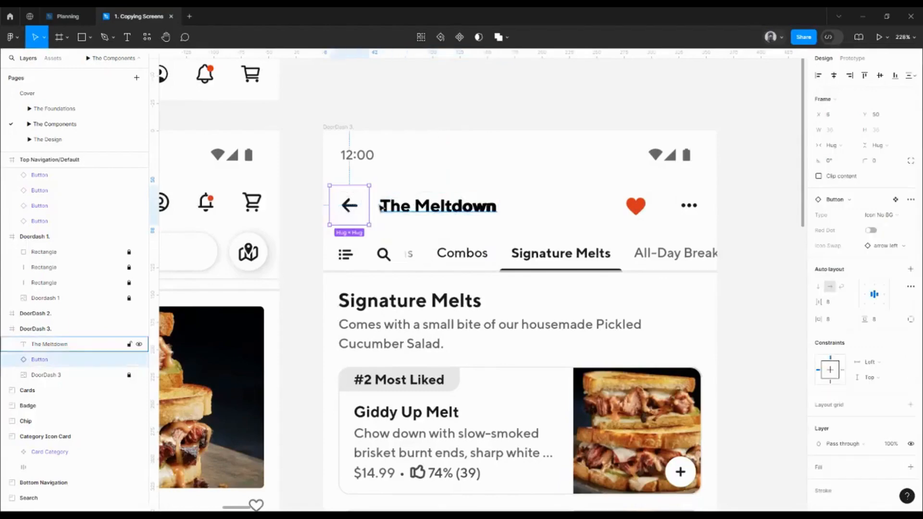
pyautogui.scroll(5, 378, 206)
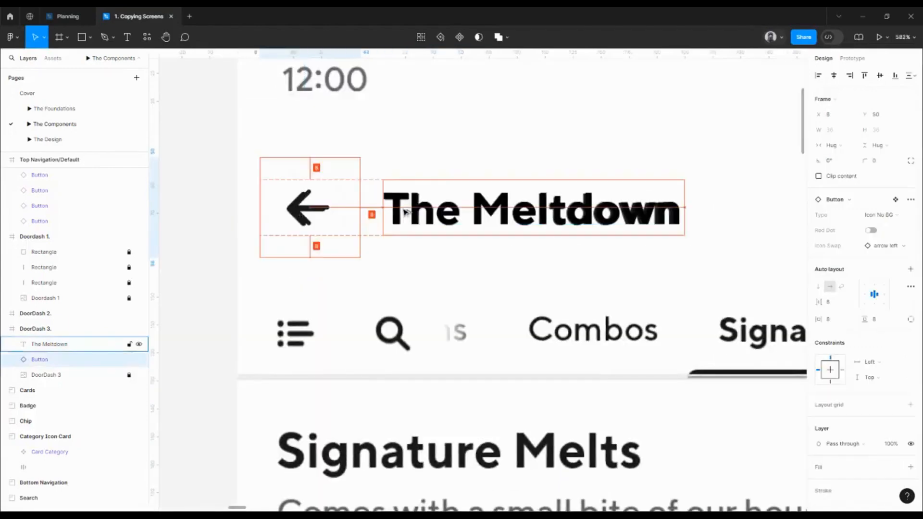
pyautogui.scroll(-5, 413, 210)
pyautogui.moveTo(482, 208); pyautogui.dragTo(412, 208)
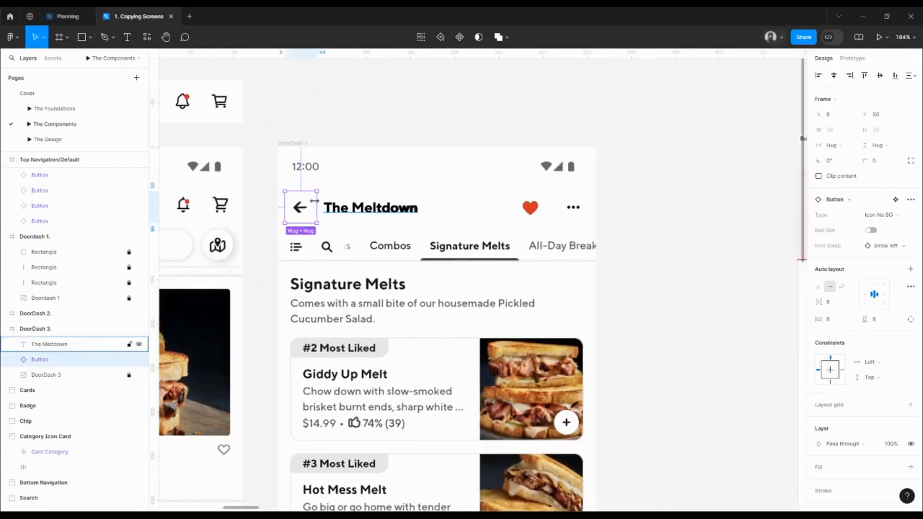
# - Copy the arrow-left button, swap its icon to heart filled, and place it over the reference heart at X 268, Y 51
pyautogui.moveTo(306, 209); pyautogui.dragTo(491, 206)
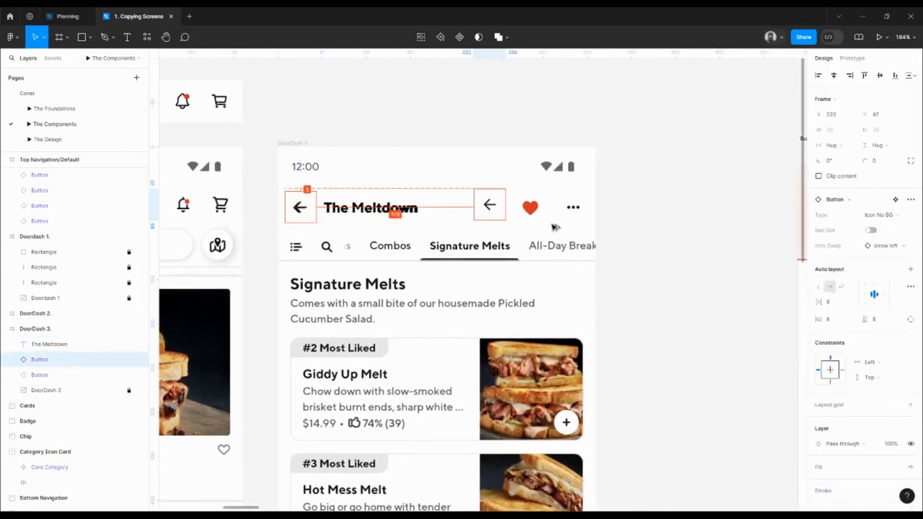
pyautogui.click(885, 245)
pyautogui.click(857, 380)
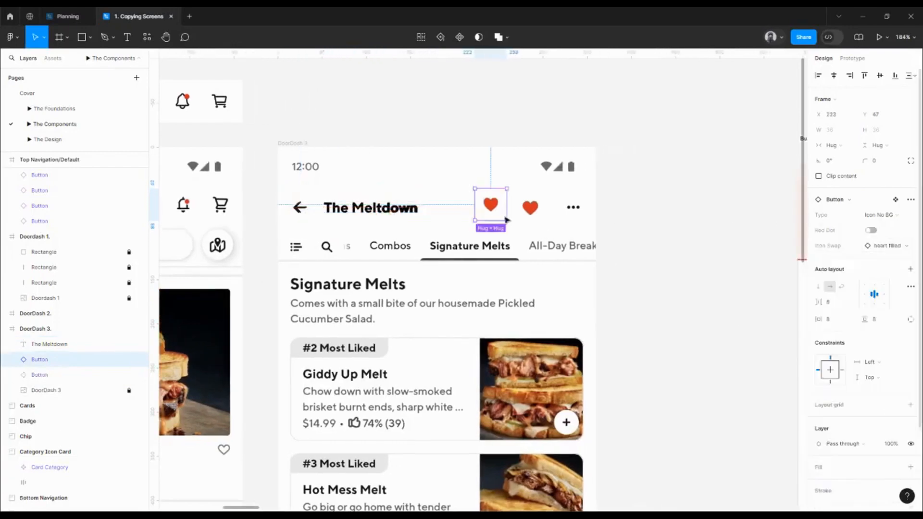
pyautogui.moveTo(491, 207); pyautogui.dragTo(533, 214)
pyautogui.scroll(8, 532, 215)
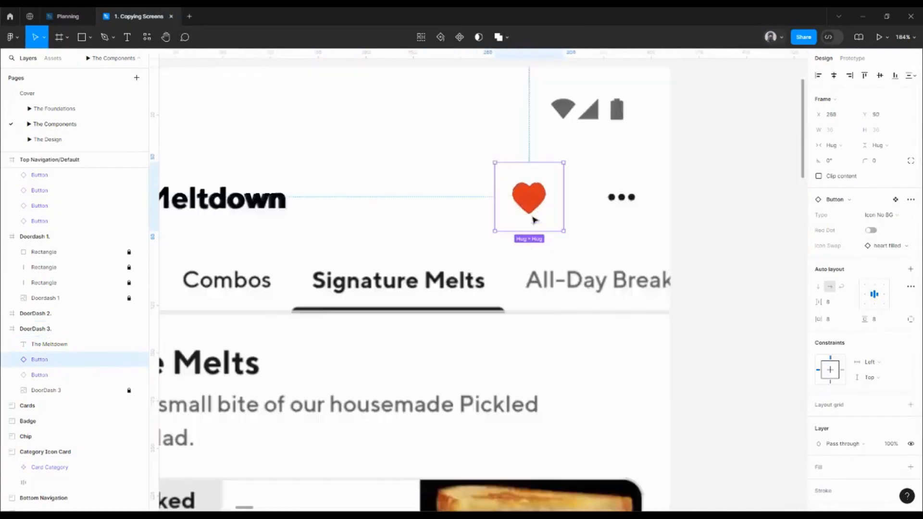
pyautogui.press('Down')
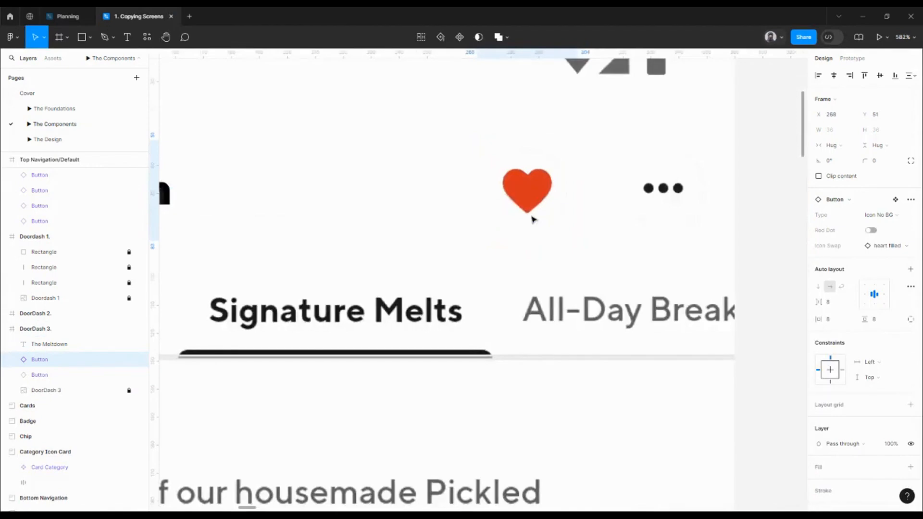
# - Copy the heart button onto the three dots at X 316, Y 50 and swap its icon to ellipsis horz
pyautogui.scroll(-3, 531, 216)
pyautogui.moveTo(530, 199); pyautogui.dragTo(621, 201)
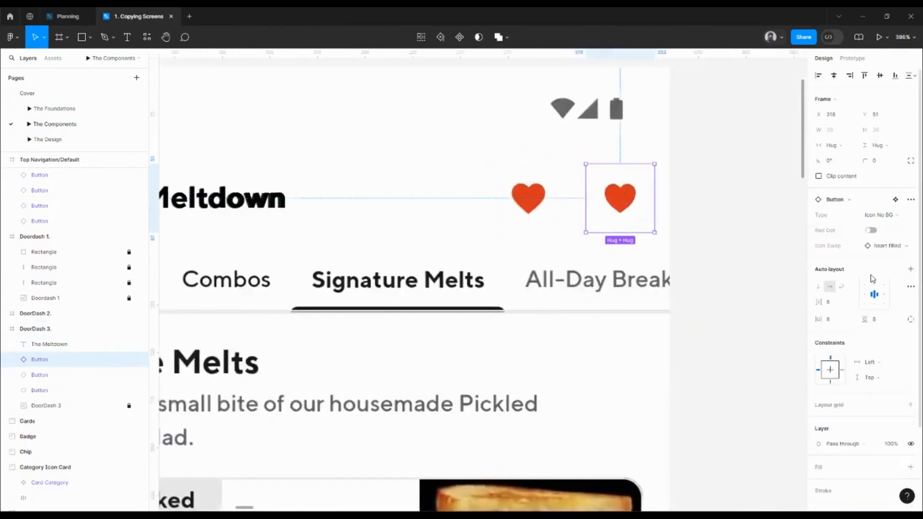
pyautogui.click(896, 245)
pyautogui.click(860, 396)
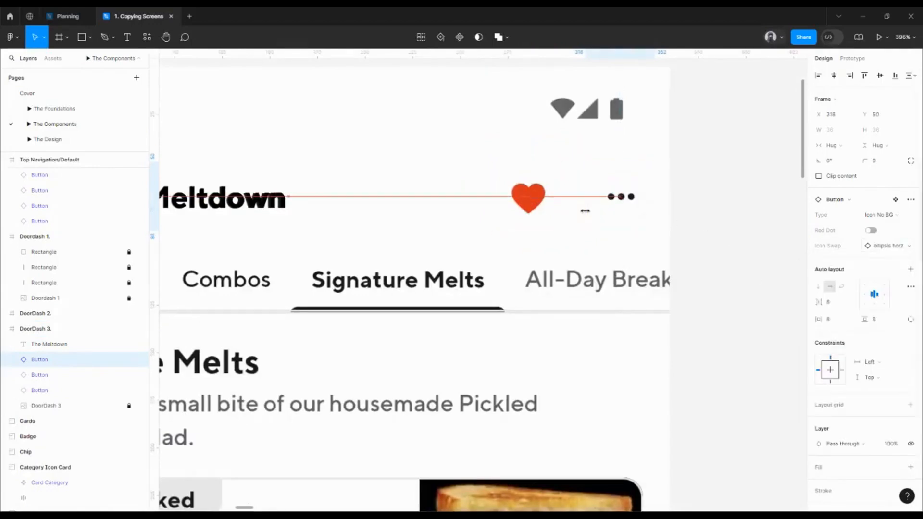
# - Align the heart and ellipsis buttons in DoorDash 3 along their bottom edges
pyautogui.scroll(-5, 585, 211)
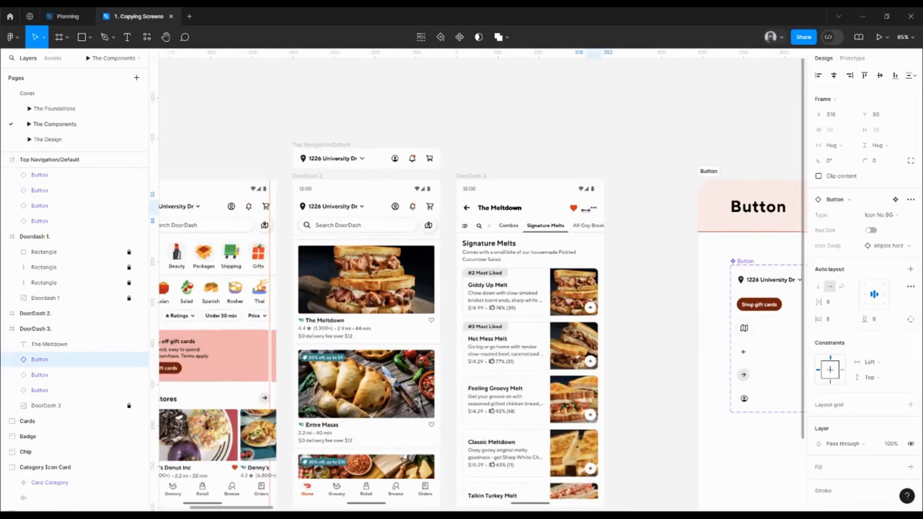
pyautogui.click(393, 161)
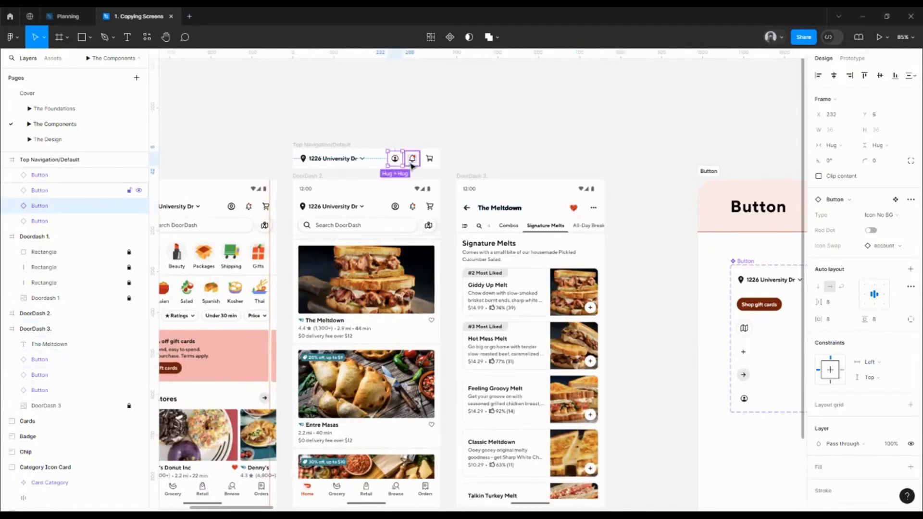
pyautogui.click(573, 209)
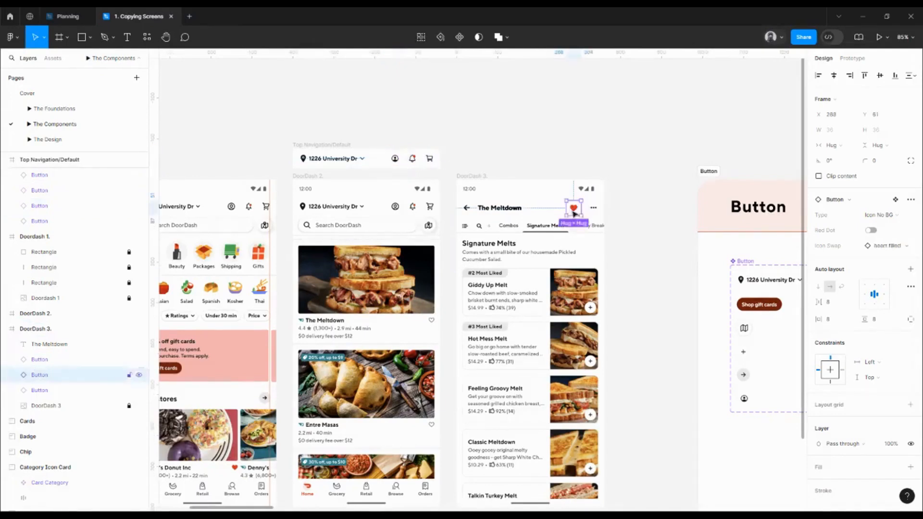
pyautogui.scroll(5, 594, 211)
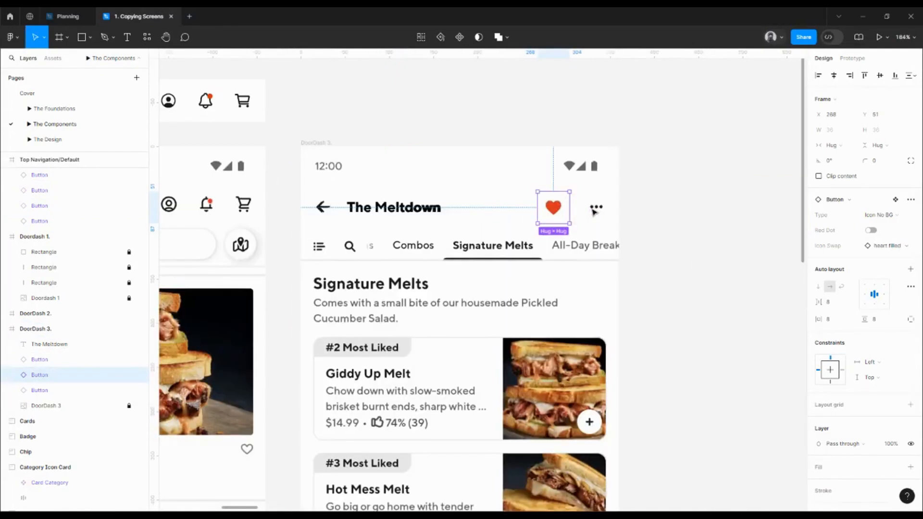
pyautogui.keyDown('shift'); pyautogui.click(594, 210); pyautogui.keyUp('shift')
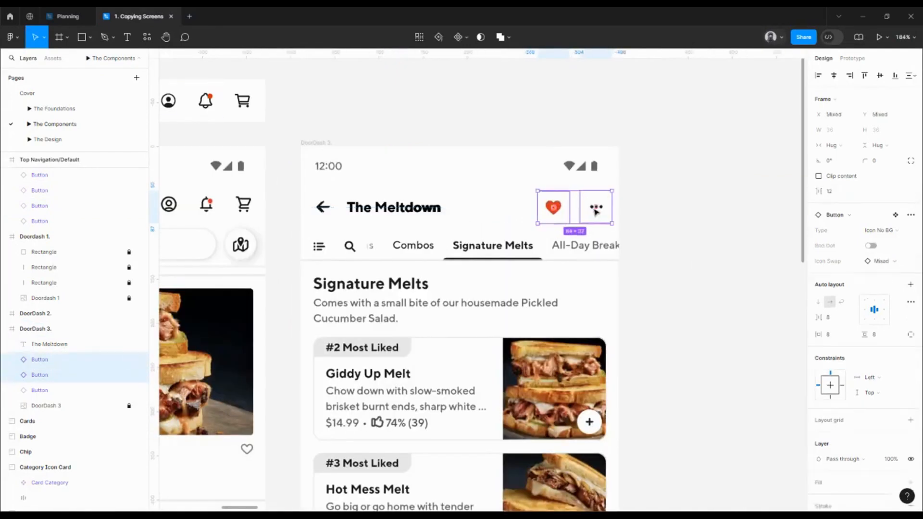
pyautogui.click(895, 77)
pyautogui.press('alt')
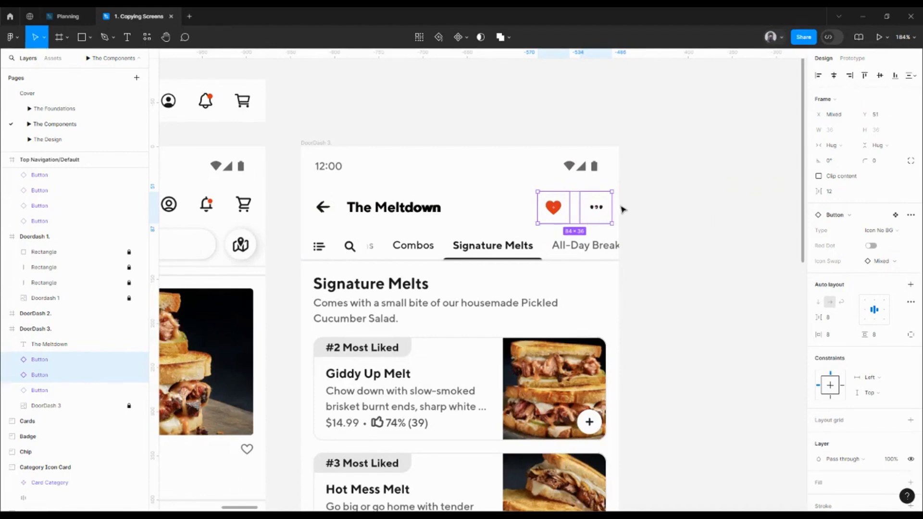
# - Align The Meltdown text and the arrow, heart and ellipsis buttons in DoorDash 3 along their vertical centers
pyautogui.click(596, 207)
pyautogui.hscroll(-1, 595, 208)
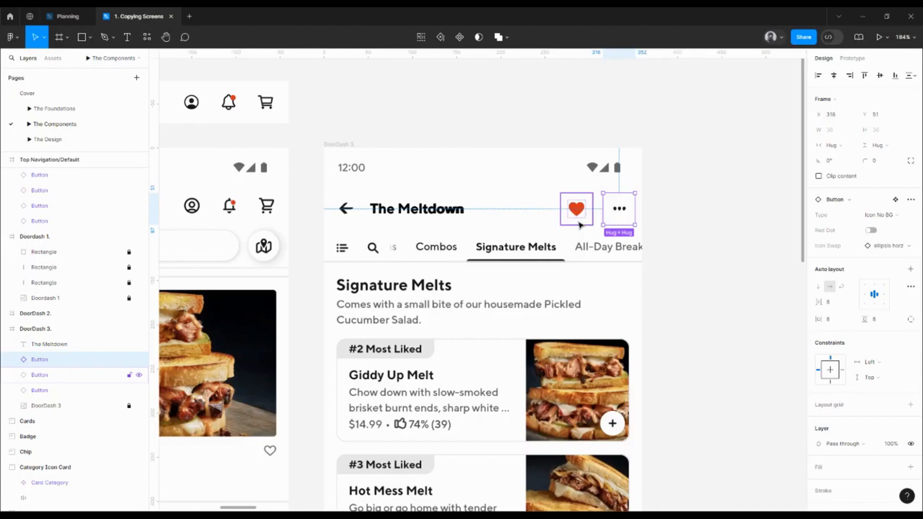
pyautogui.keyDown('shift'); pyautogui.click(457, 208); pyautogui.keyUp('shift')
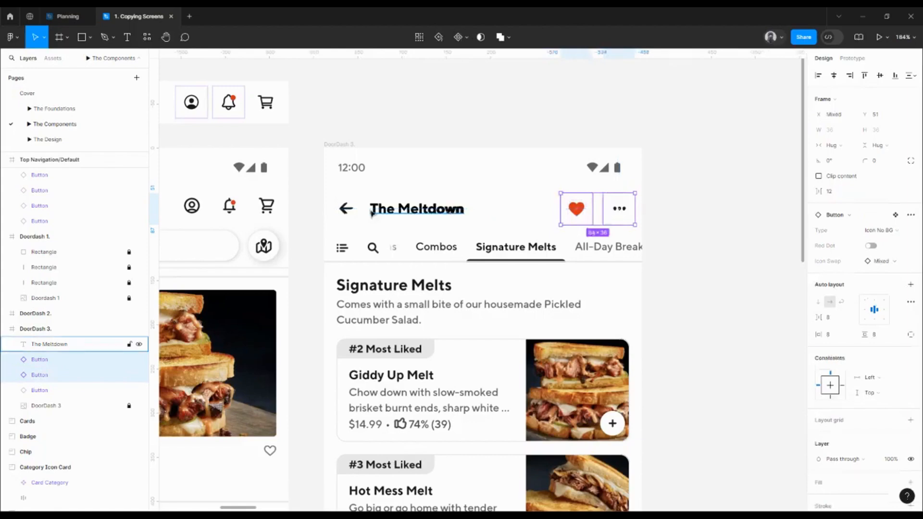
pyautogui.keyDown('shift'); pyautogui.click(346, 209); pyautogui.keyUp('shift')
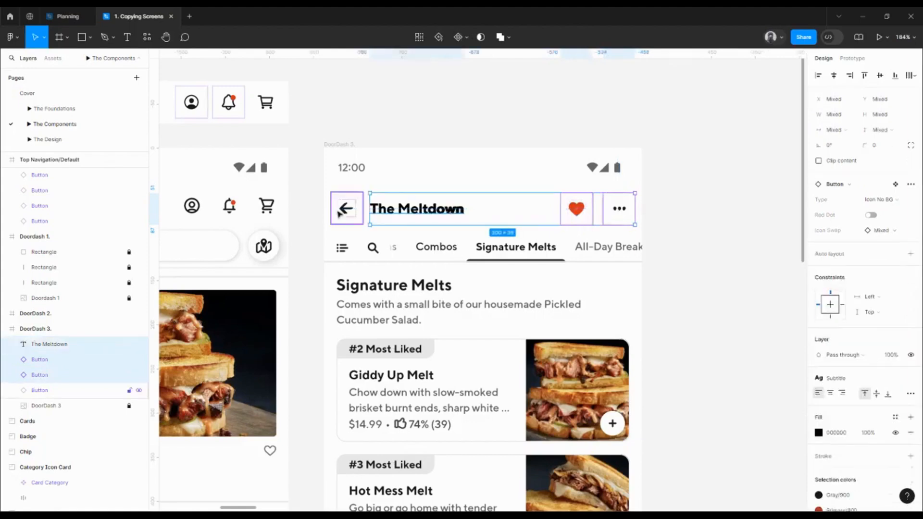
pyautogui.click(881, 76)
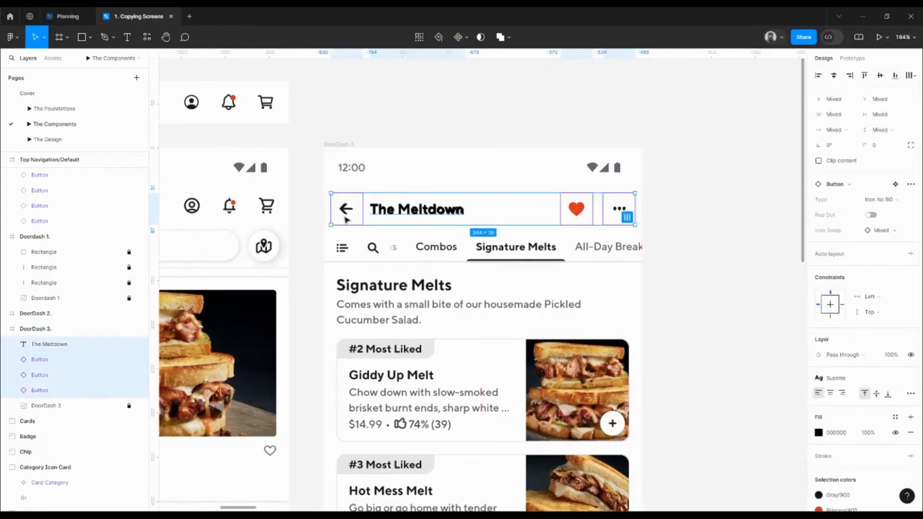
# - Frame the selected header text and buttons, and widen the frame to 360 from X 0 across the DoorDash 3 screen
pyautogui.rightClick(346, 219)
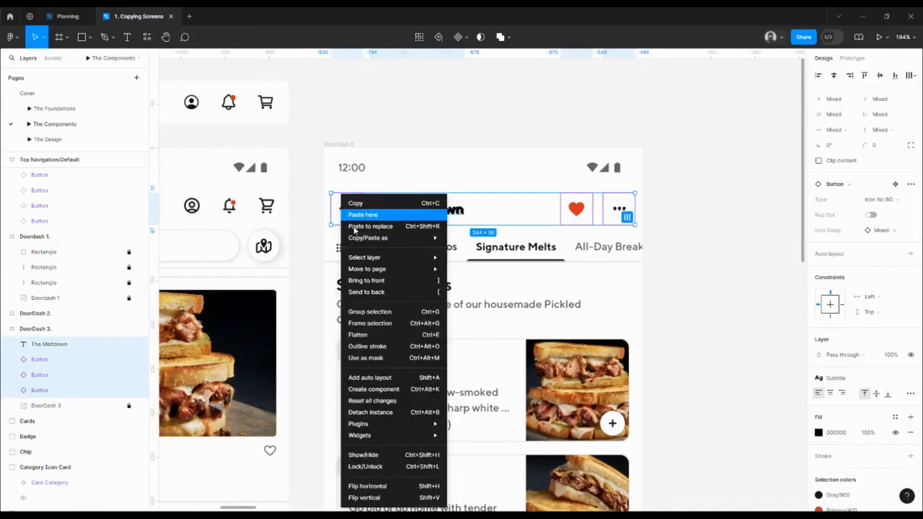
pyautogui.click(377, 324)
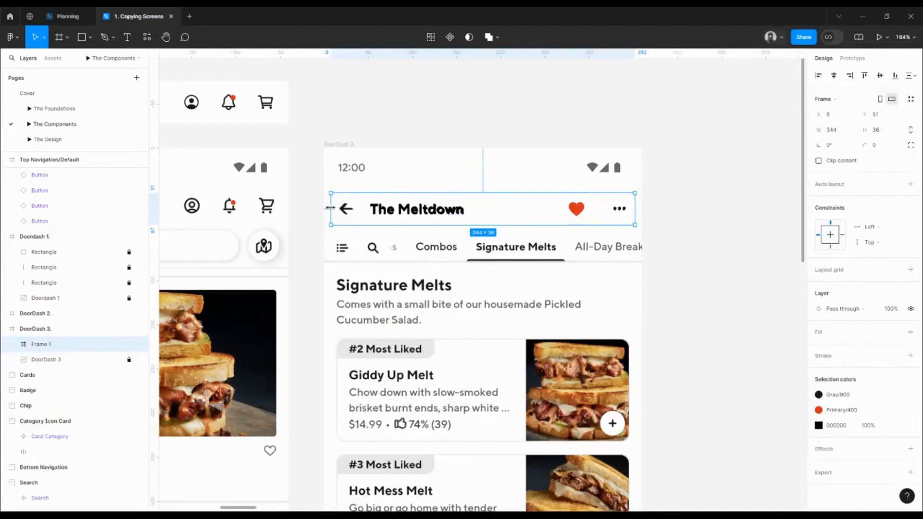
pyautogui.moveTo(330, 208); pyautogui.dragTo(325, 207)
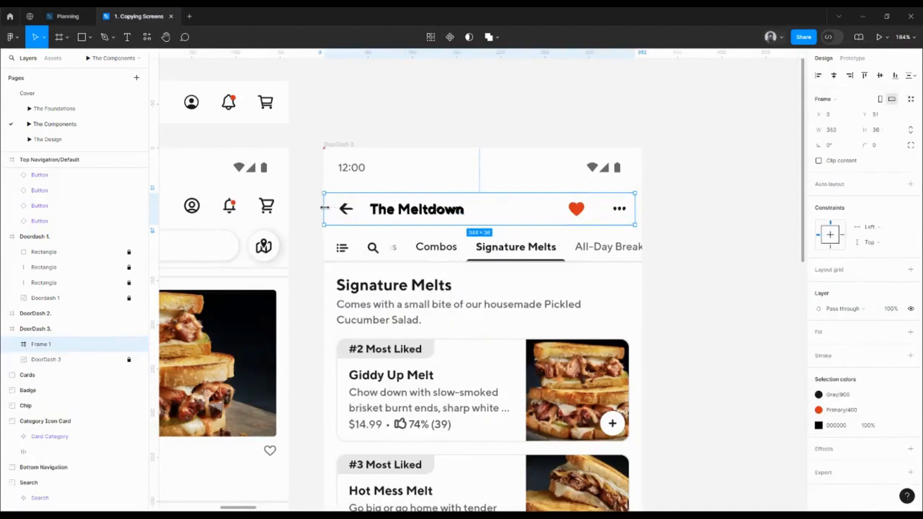
pyautogui.moveTo(635, 210); pyautogui.dragTo(643, 211)
pyautogui.scroll(-3, 623, 205)
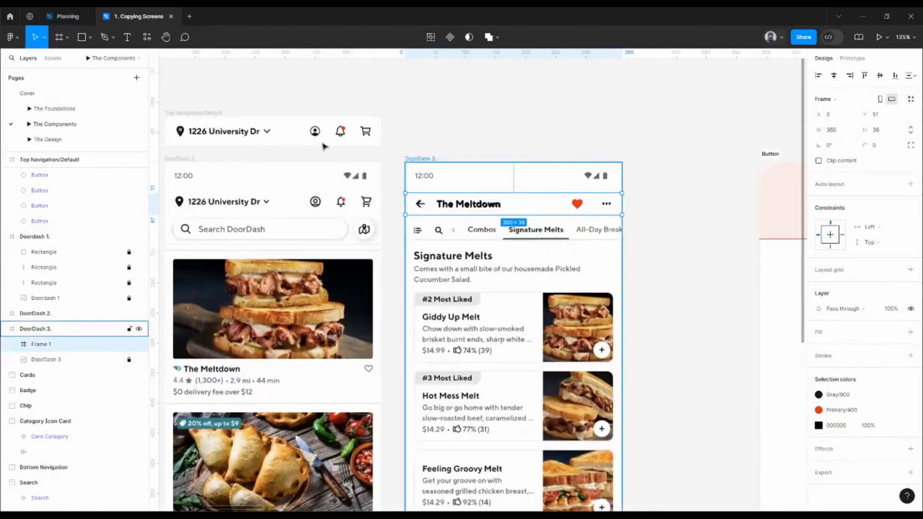
# - Set the header frame's height to 48, matching Top Navigation/Default, and apply the Gray/100 color style as its fill
pyautogui.click(220, 120)
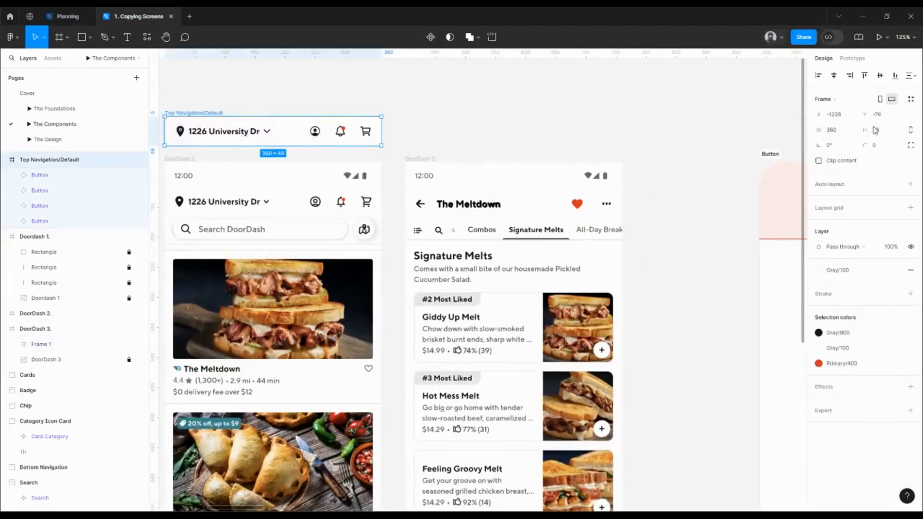
pyautogui.click(449, 211)
pyautogui.click(886, 131)
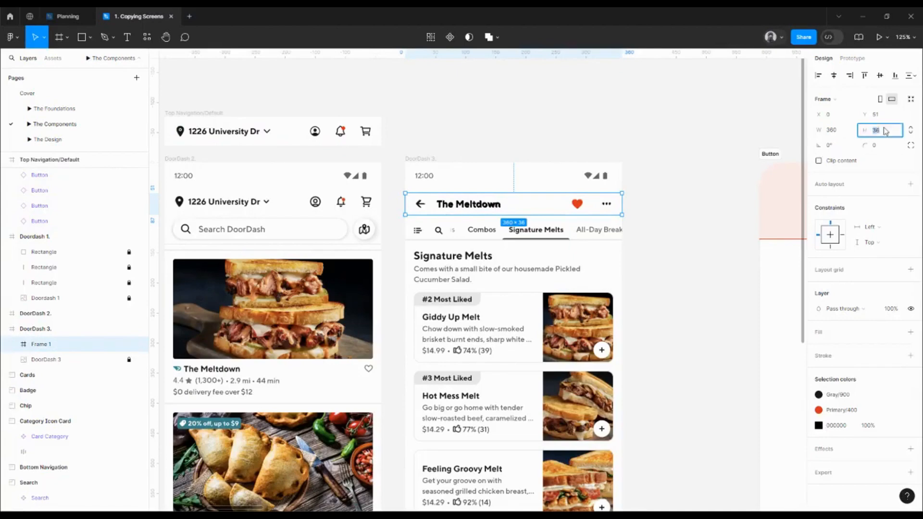
pyautogui.write('48')
pyautogui.press('Return')
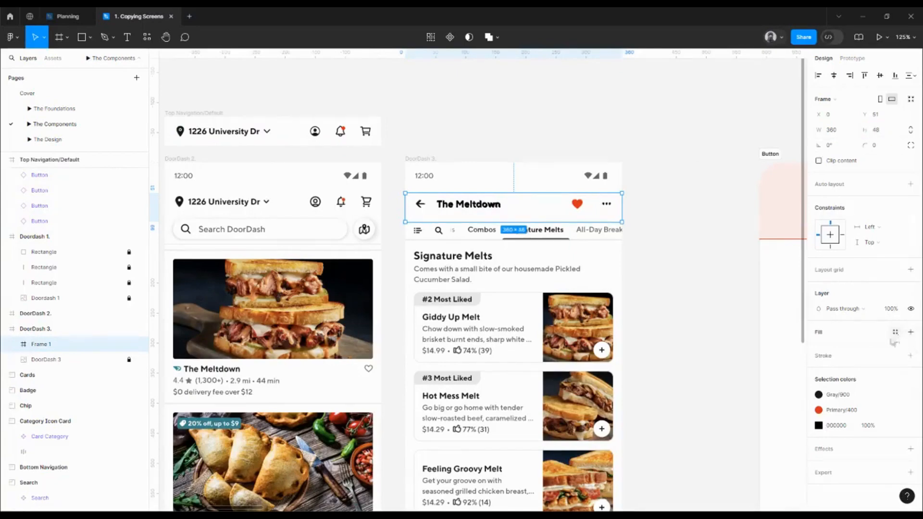
pyautogui.click(896, 332)
pyautogui.click(723, 406)
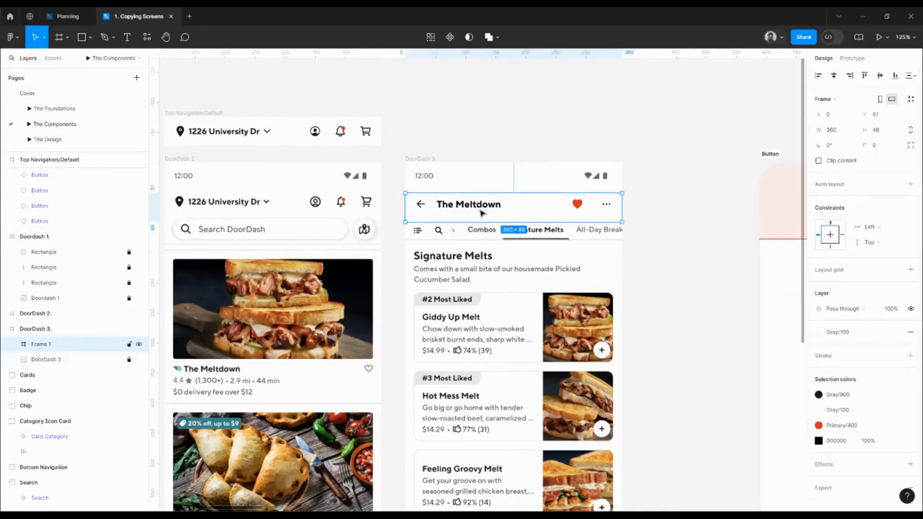
# - Center The Meltdown text and the three buttons vertically within the header frame
pyautogui.doubleClick(482, 213)
pyautogui.hotkey('ctrl', 'a')
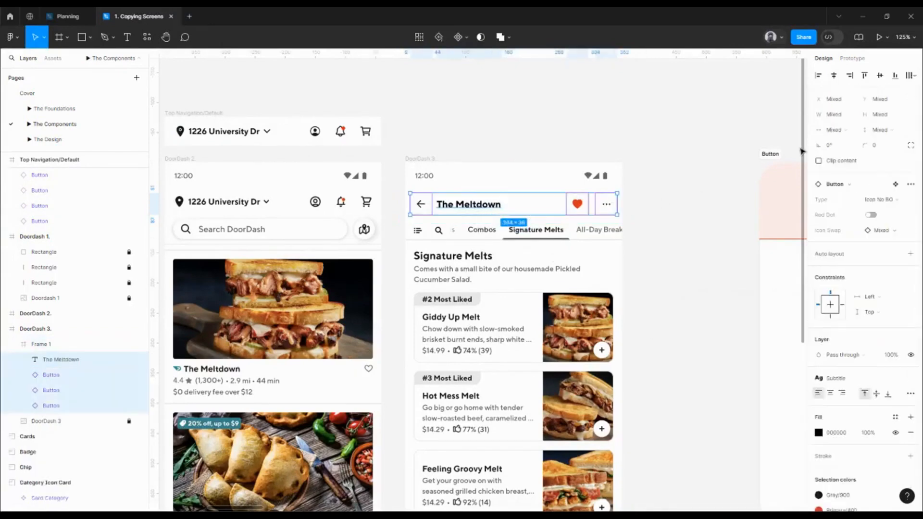
pyautogui.keyDown('alt'); pyautogui.click(880, 79); pyautogui.keyUp('alt')
pyautogui.click(686, 210)
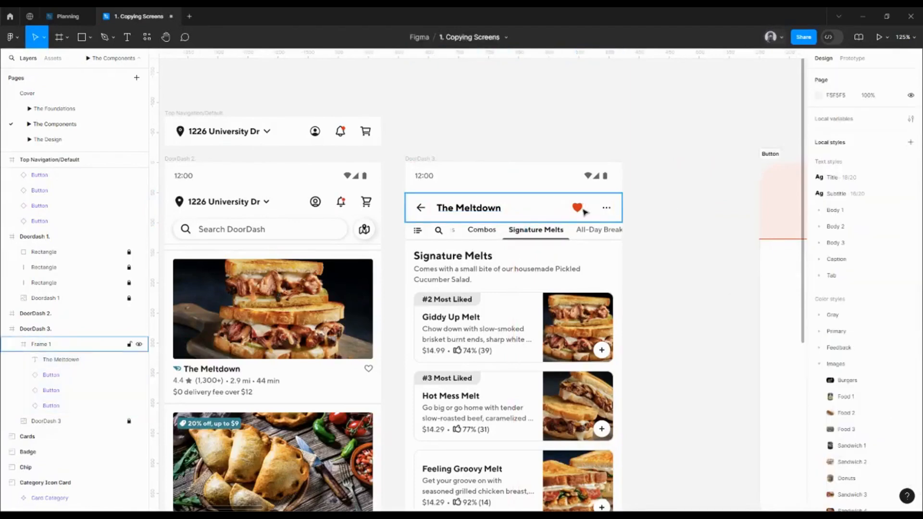
# - Move the header frame out above the DoorDash 3 screen to Y -76 and rename it Top Navigation/Search
pyautogui.click(580, 220)
pyautogui.moveTo(573, 216); pyautogui.dragTo(558, 144)
pyautogui.hscroll(-2, 529, 149)
pyautogui.scroll(1, 529, 149)
pyautogui.click(246, 128)
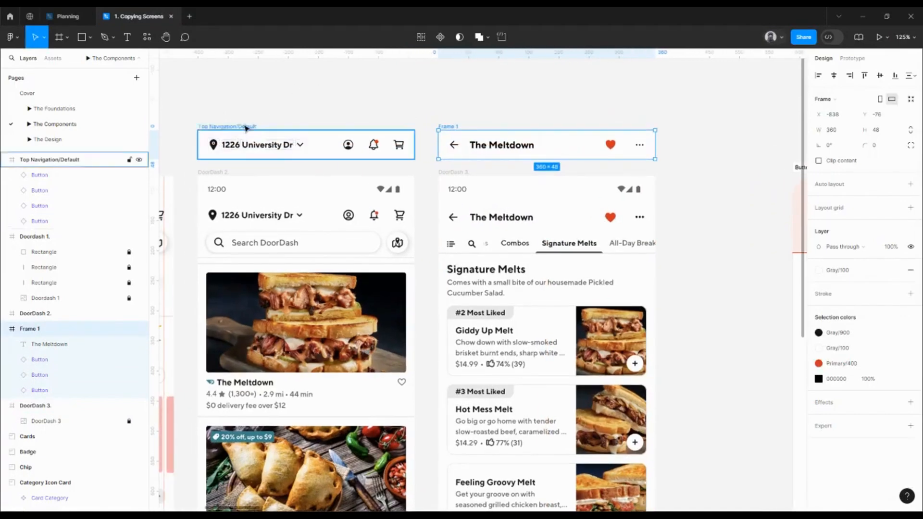
pyautogui.doubleClick(459, 127)
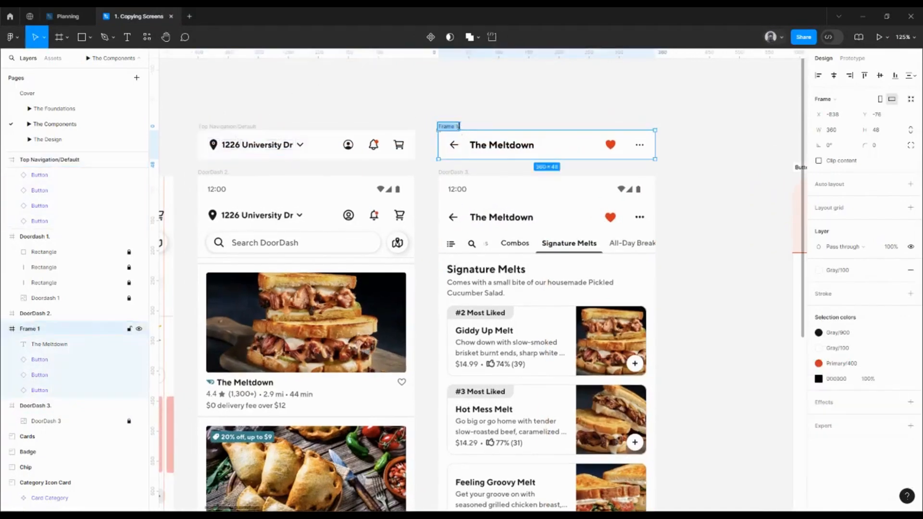
pyautogui.write('Top Navigation/Default')
pyautogui.press('Return')
# - Place the Top Navigation/Default frame directly above Top Navigation/Search at X -838, Y -148
pyautogui.scroll(2, 337, 154)
pyautogui.hscroll(-1, 337, 154)
pyautogui.click(276, 164)
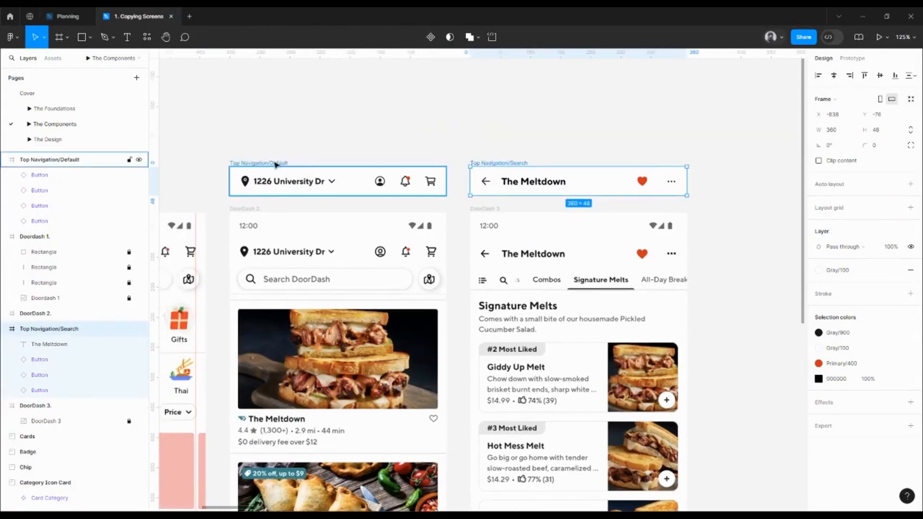
pyautogui.moveTo(276, 164); pyautogui.dragTo(515, 124)
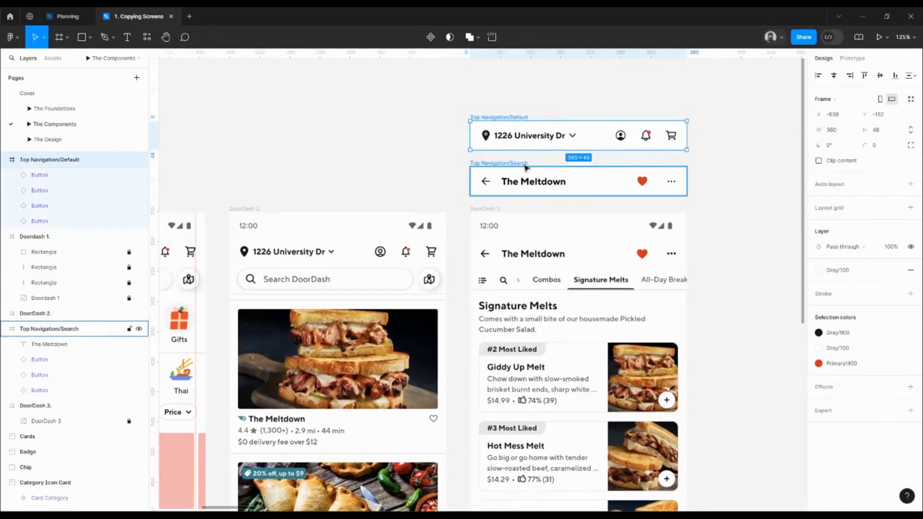
pyautogui.press('Down')
pyautogui.press('Down')
pyautogui.press('Down')
pyautogui.press('Down')
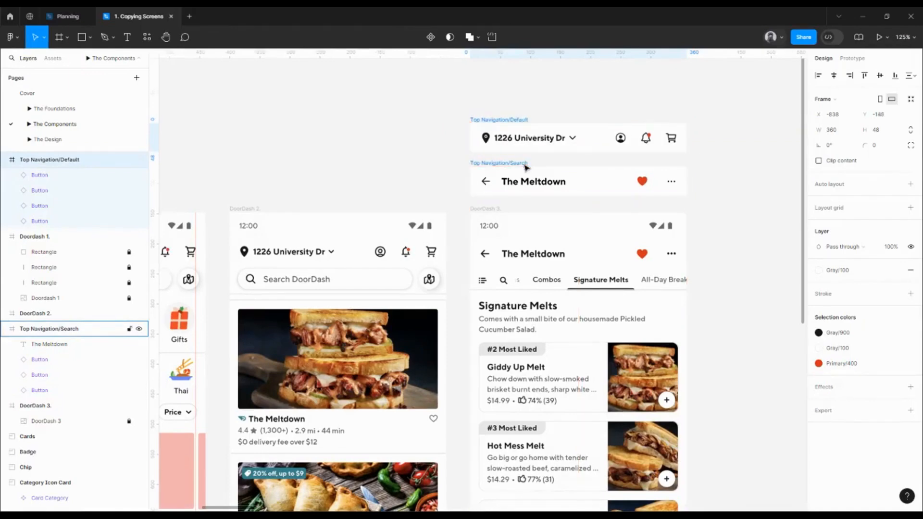
# - Create a component set from the Top Navigation/Default and Top Navigation/Search frames
pyautogui.keyDown('shift'); pyautogui.click(525, 167); pyautogui.keyUp('shift')
pyautogui.hscroll(2, 500, 158)
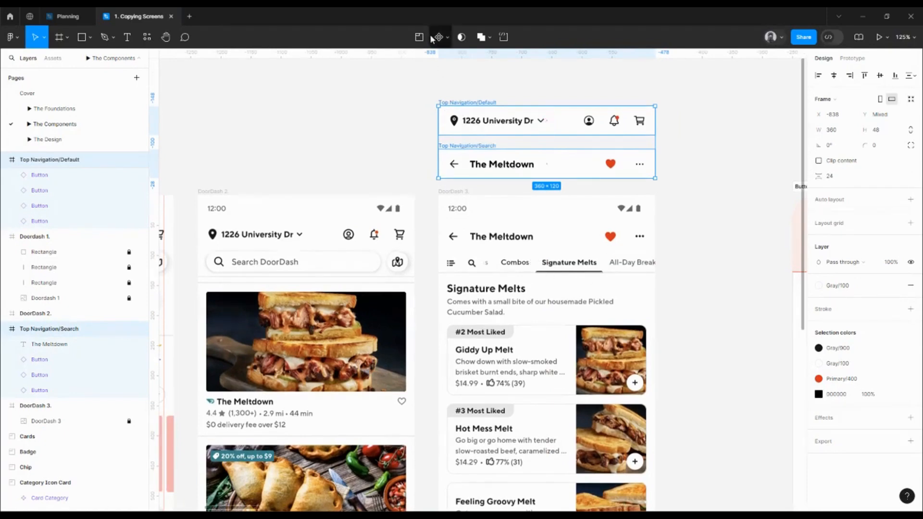
pyautogui.click(451, 41)
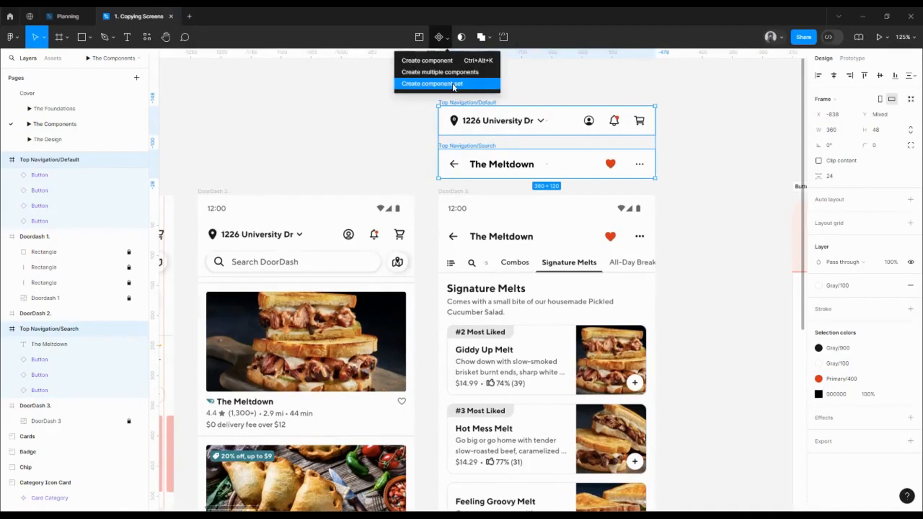
pyautogui.click(461, 86)
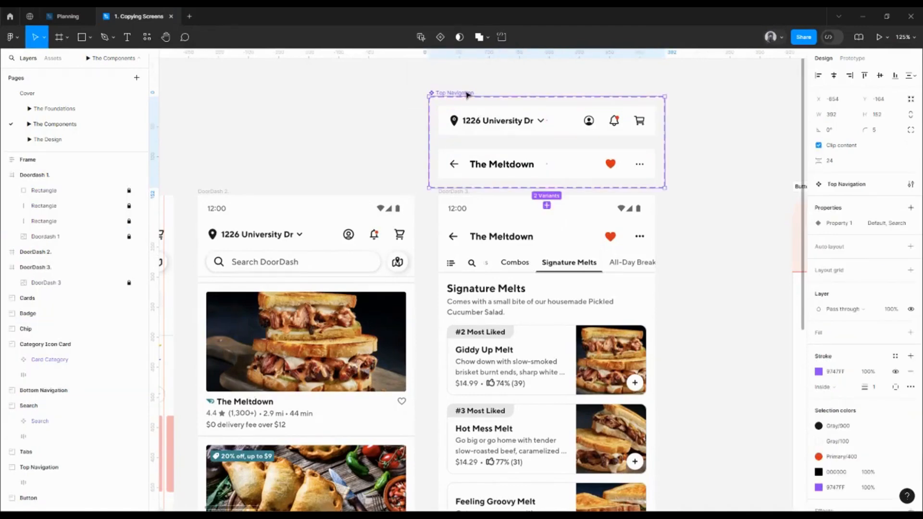
# - Move the Top Navigation component set into the Top Navigation section and position it at X 80, Y 208
pyautogui.scroll(-8, 453, 96)
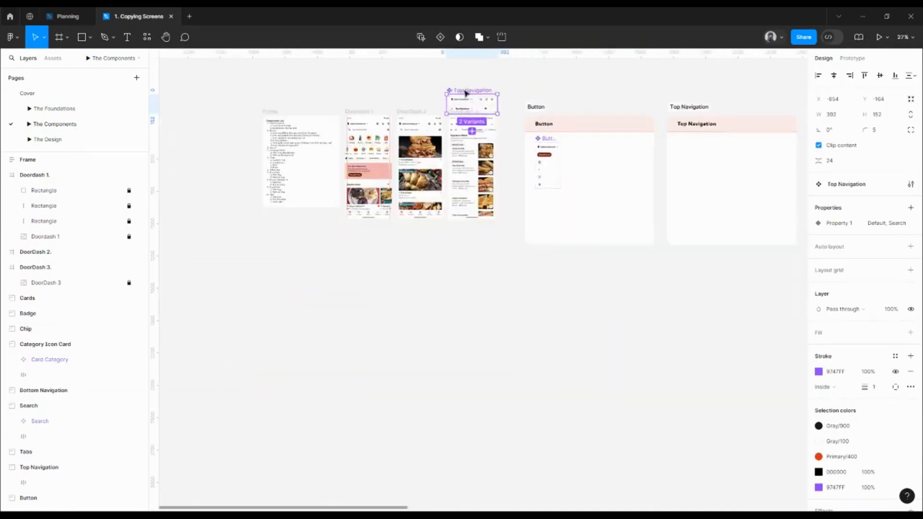
pyautogui.moveTo(465, 93); pyautogui.dragTo(692, 141)
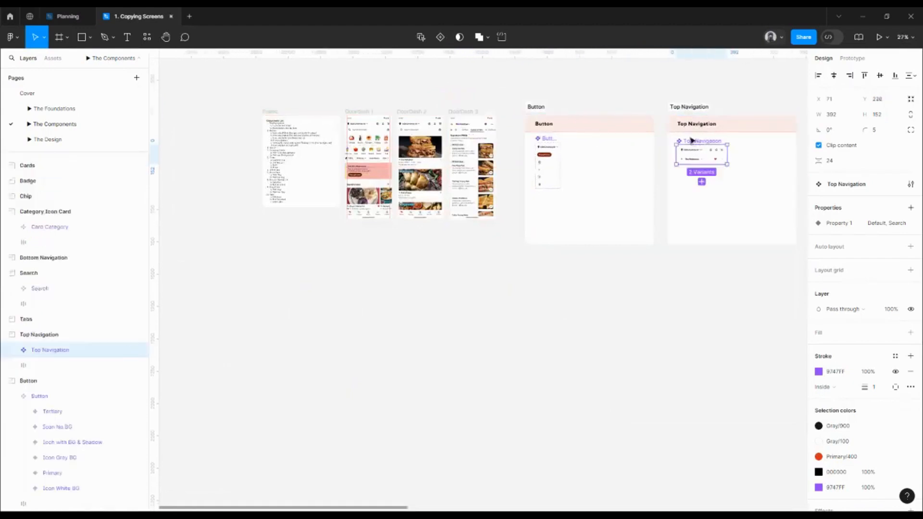
pyautogui.scroll(6, 693, 140)
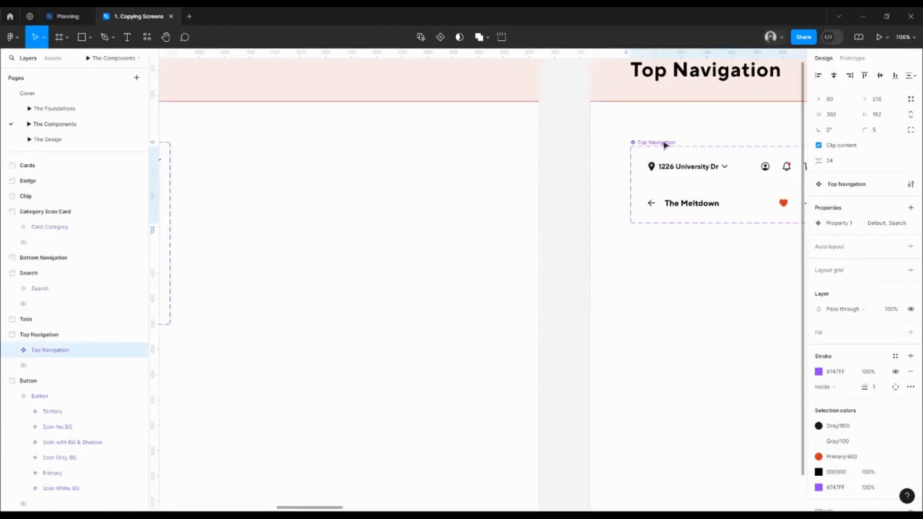
pyautogui.moveTo(665, 146); pyautogui.dragTo(665, 146)
pyautogui.press('alt')
pyautogui.press('Right')
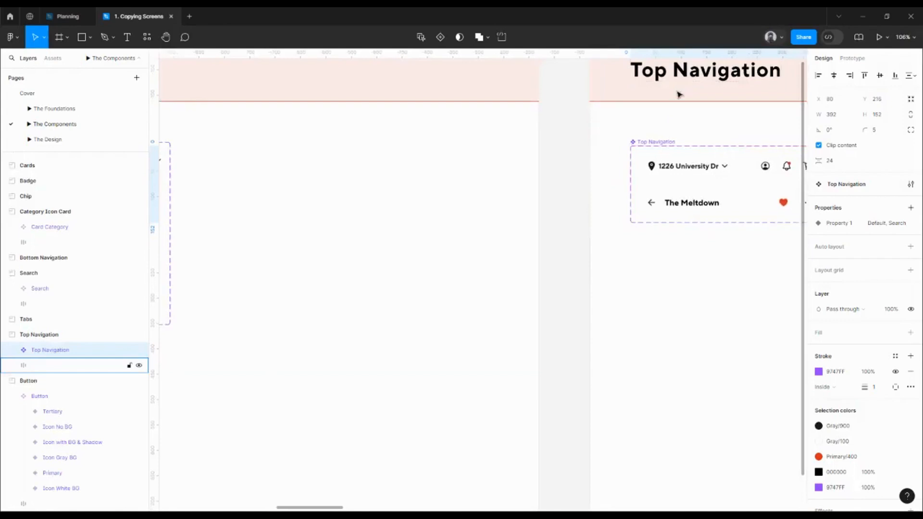
pyautogui.press('Up')
pyautogui.press('Up')
pyautogui.press('Up')
pyautogui.press('Up')
pyautogui.press('Up')
pyautogui.press('Up')
pyautogui.press('Up')
pyautogui.press('alt')
pyautogui.scroll(-5, 649, 111)
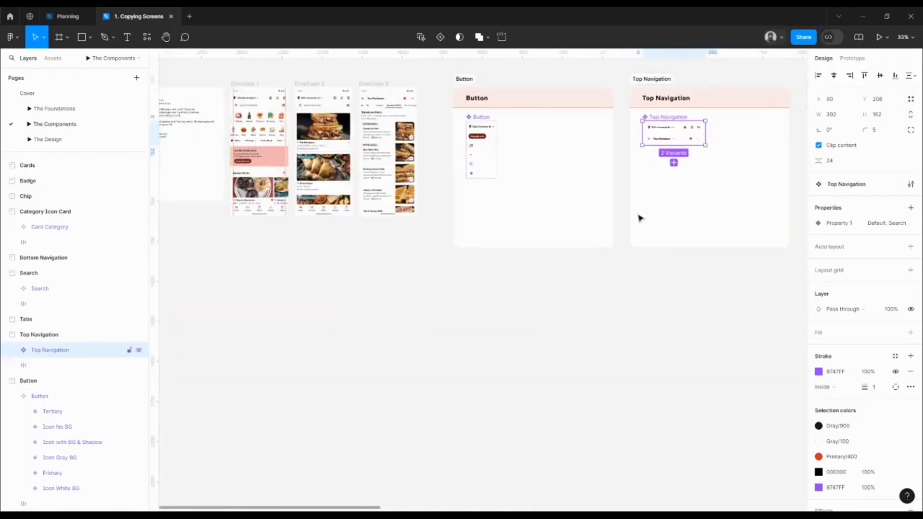